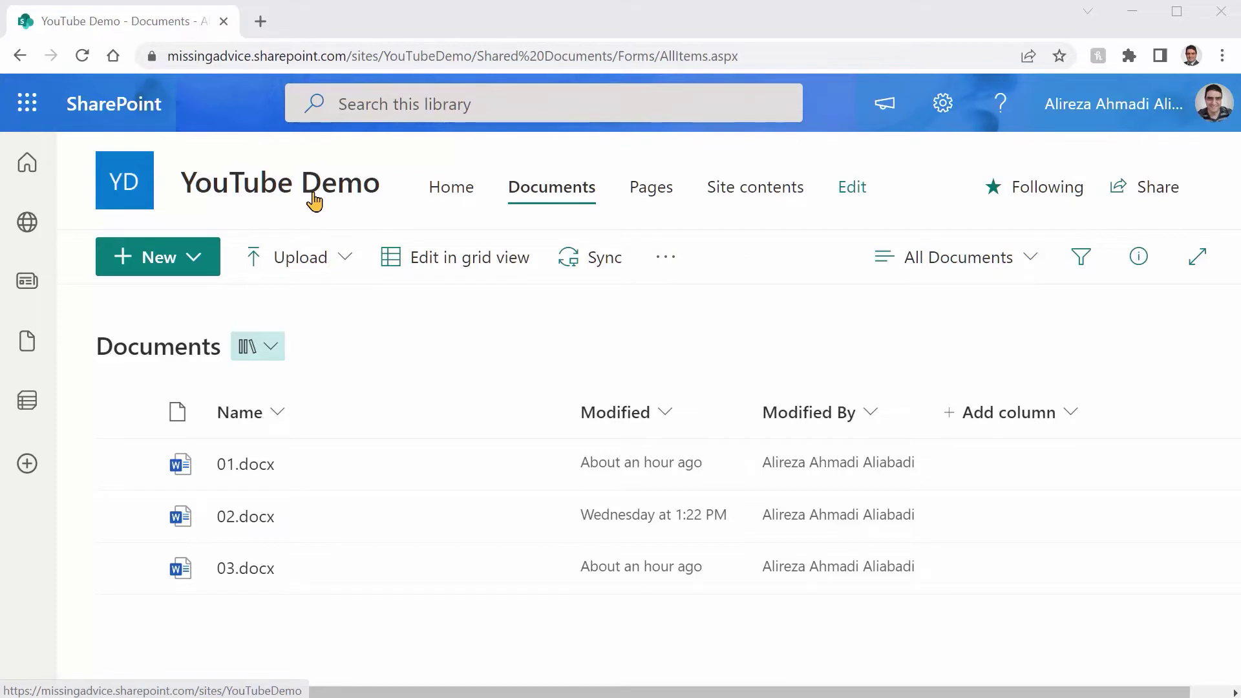
# From the library's ... menu, open My Alerts on this Site, which shows no alerts set up.
pyautogui.click(663, 266)
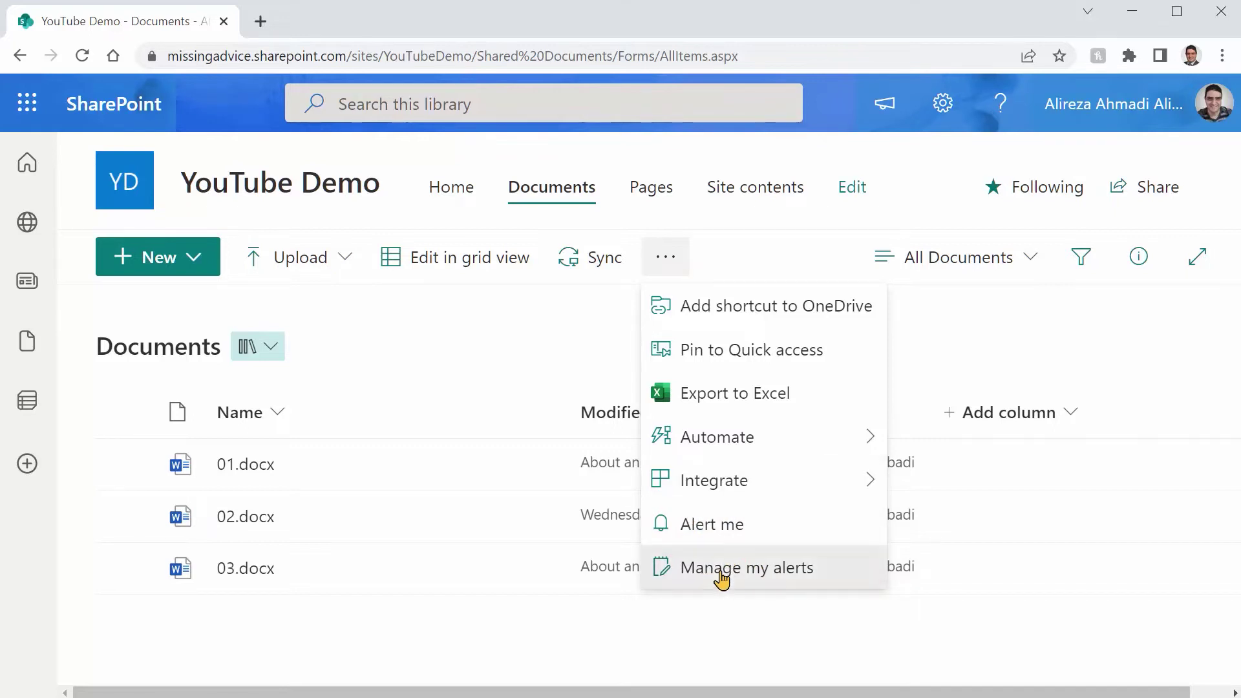
pyautogui.click(729, 577)
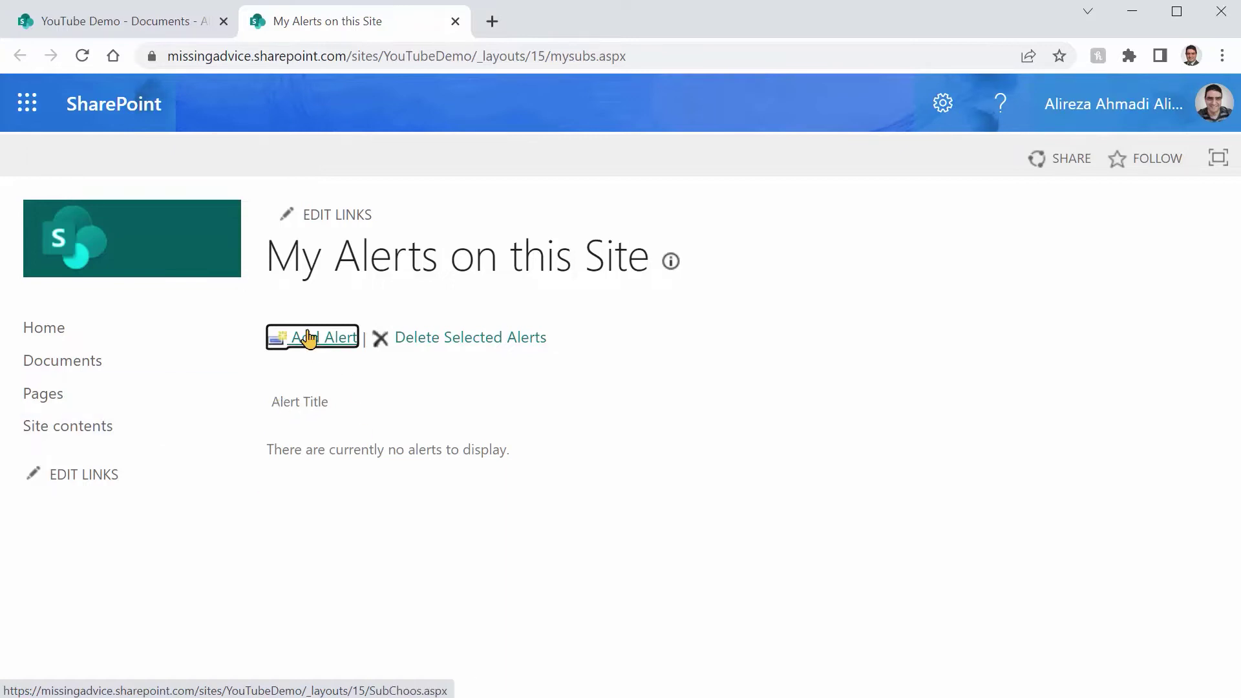
# Close the alerts tab and start a new Alert me form for the Documents library.
pyautogui.click(456, 22)
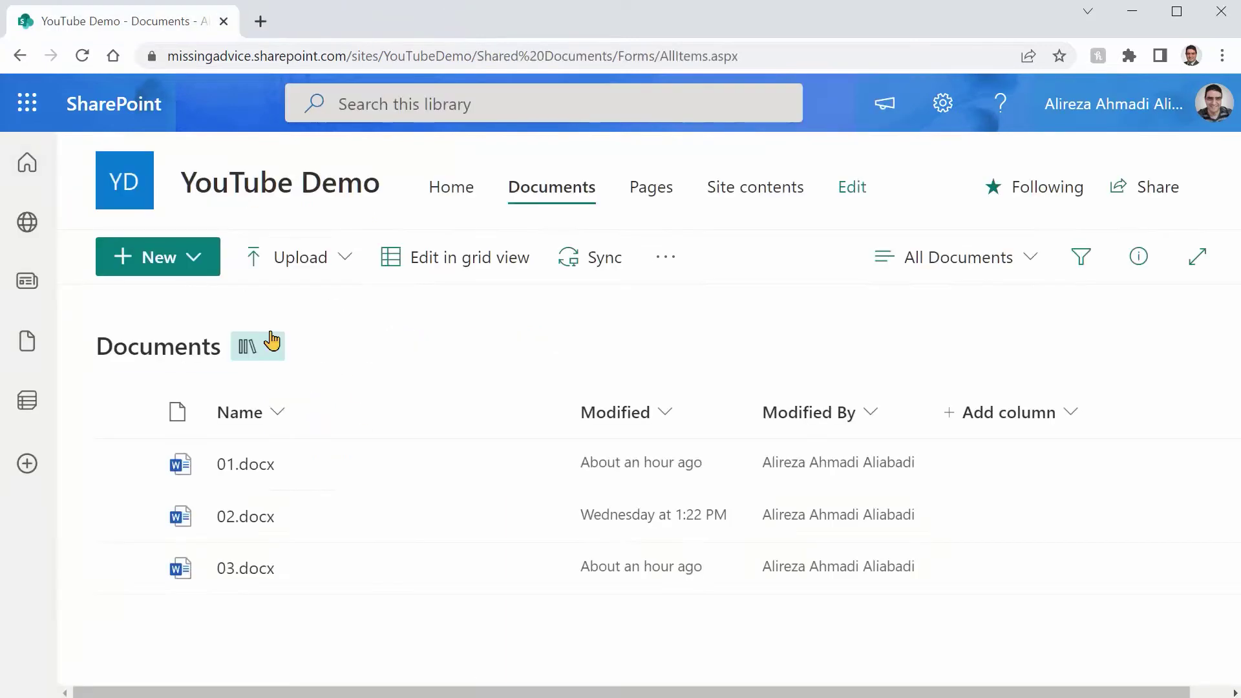
pyautogui.click(674, 261)
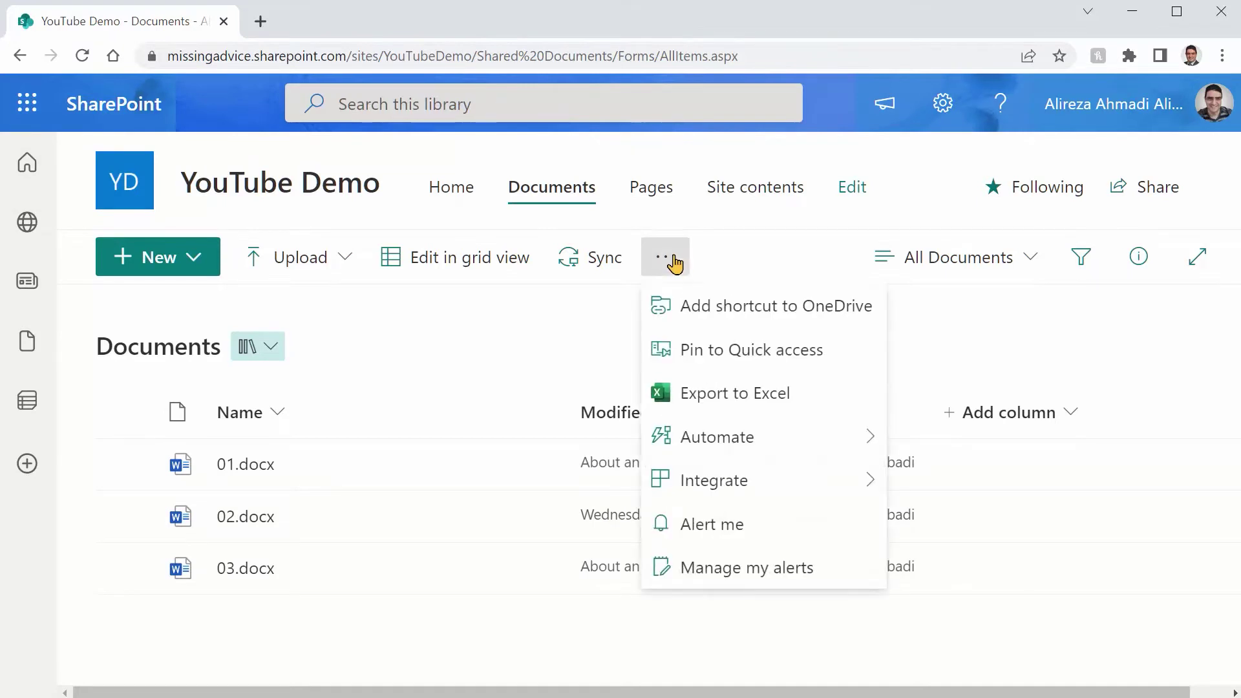
pyautogui.click(739, 537)
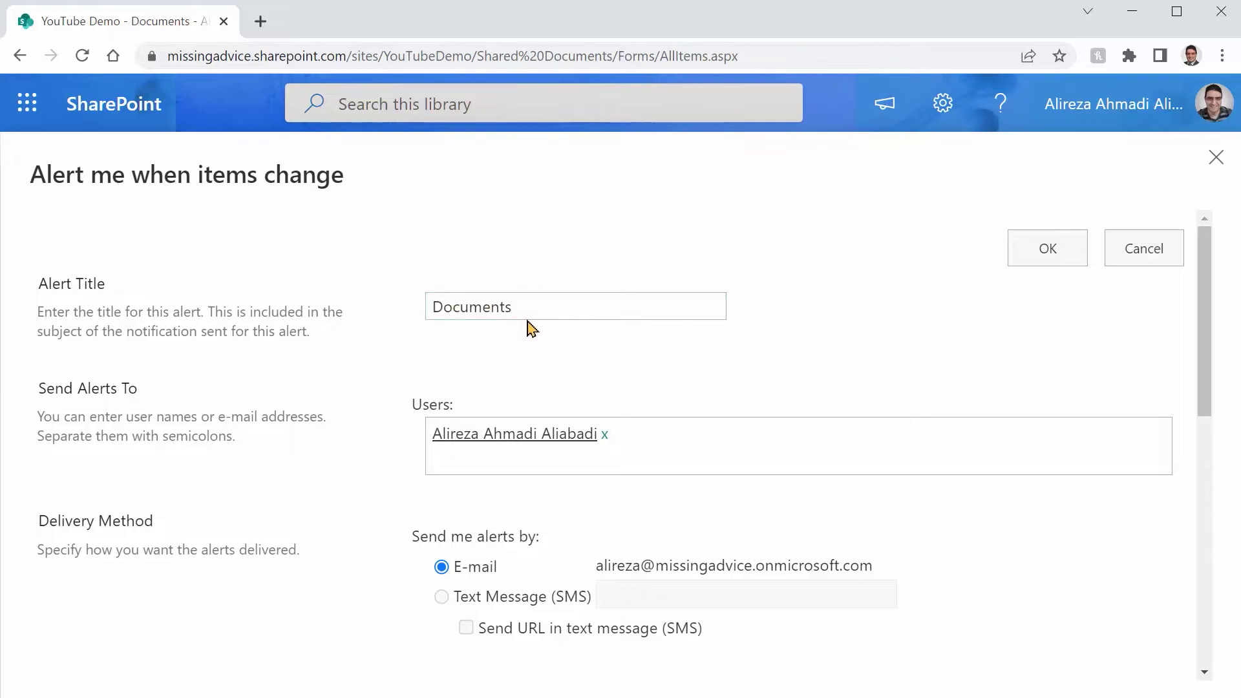
# Retitle the alert 'Daily Updates by other users'.
pyautogui.click(498, 306)
pyautogui.hotkey('ctrl', 'a')
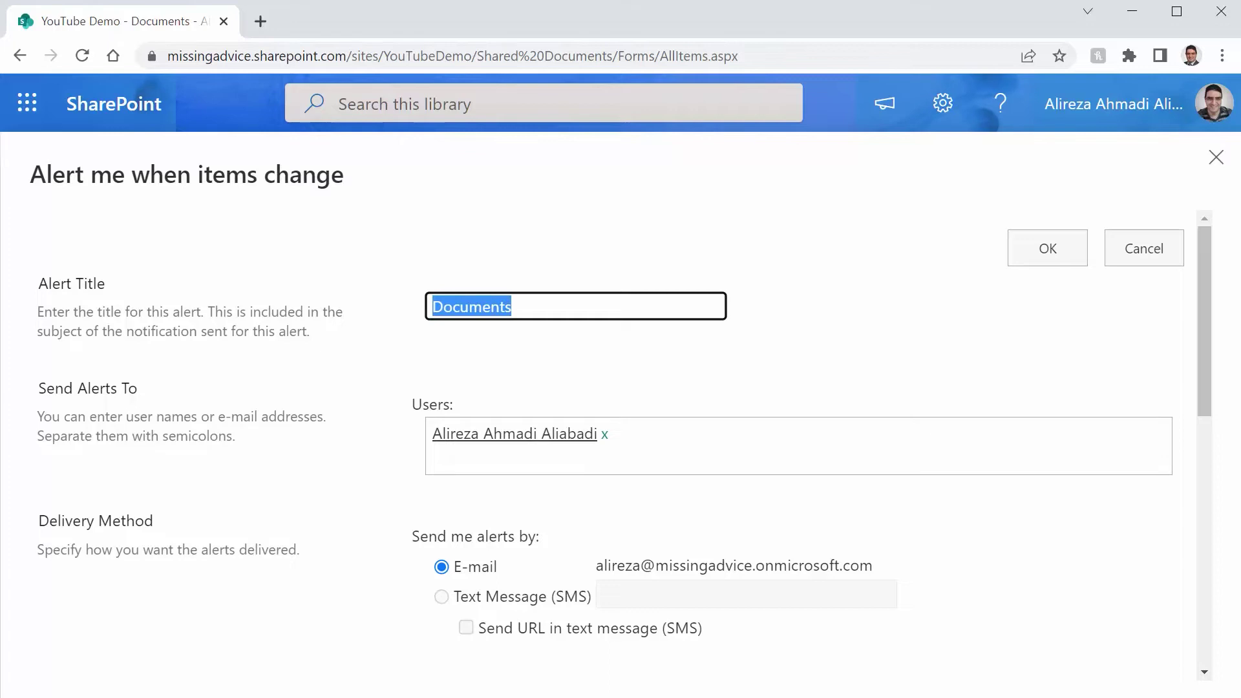
pyautogui.write('Dail')
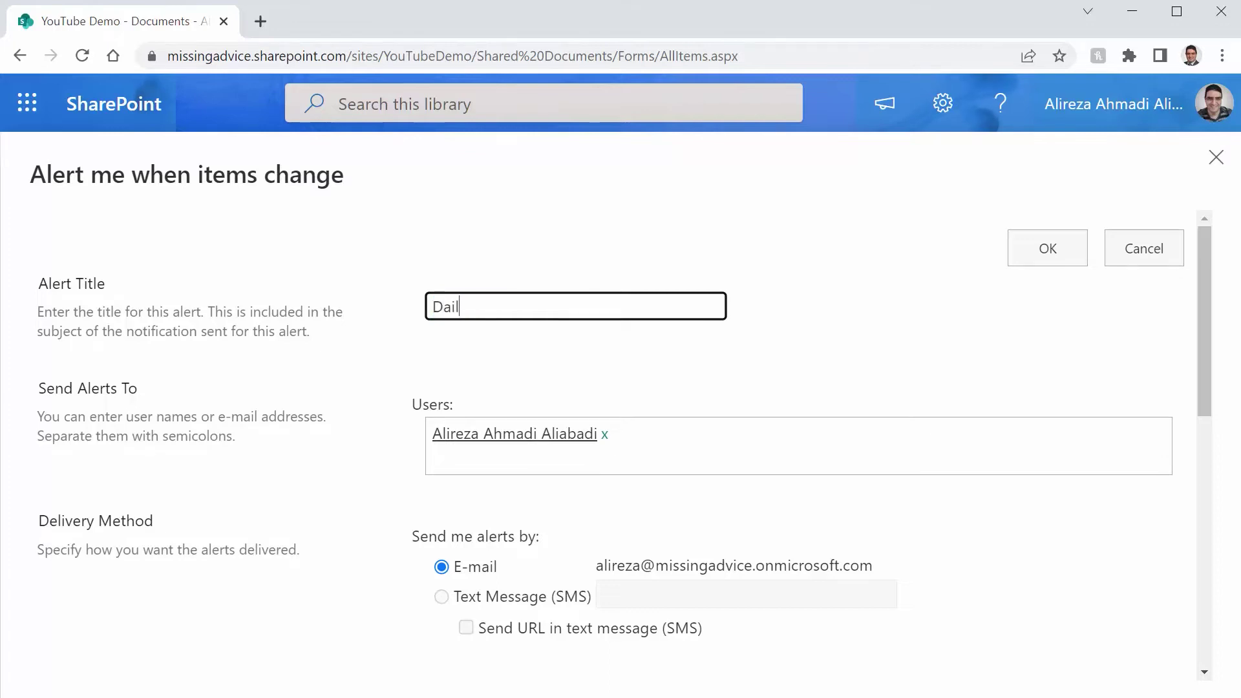
pyautogui.write('y Updates by other users')
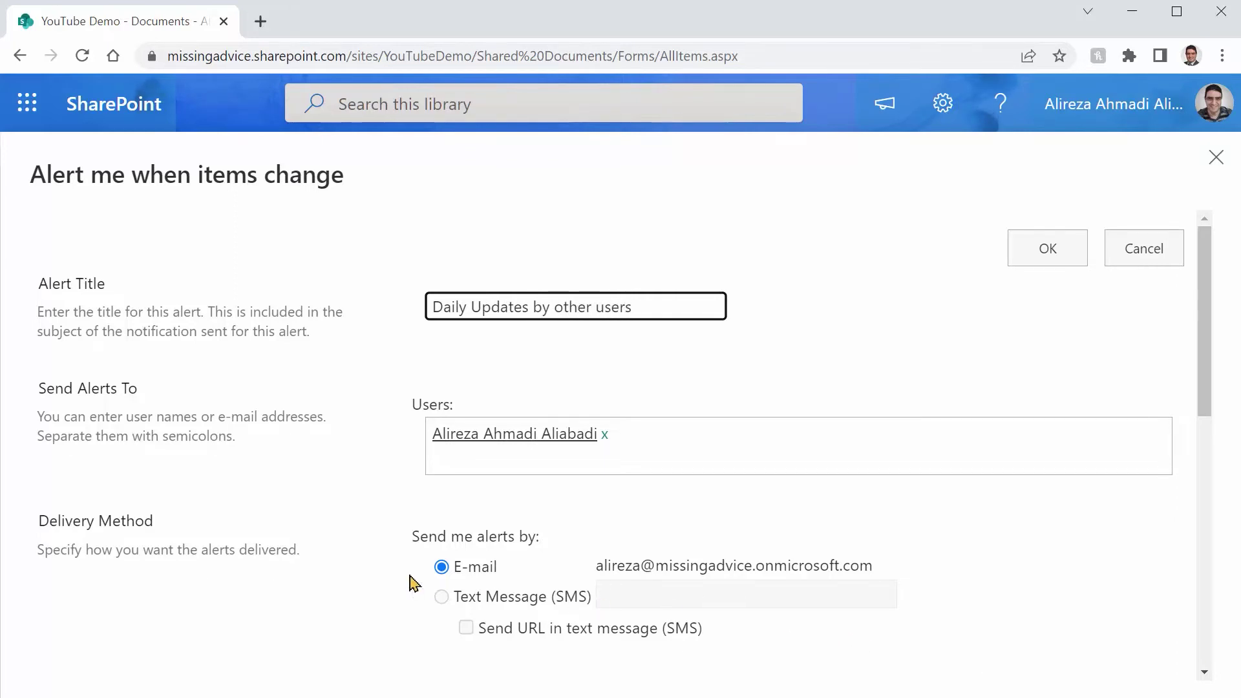
pyautogui.click(452, 601)
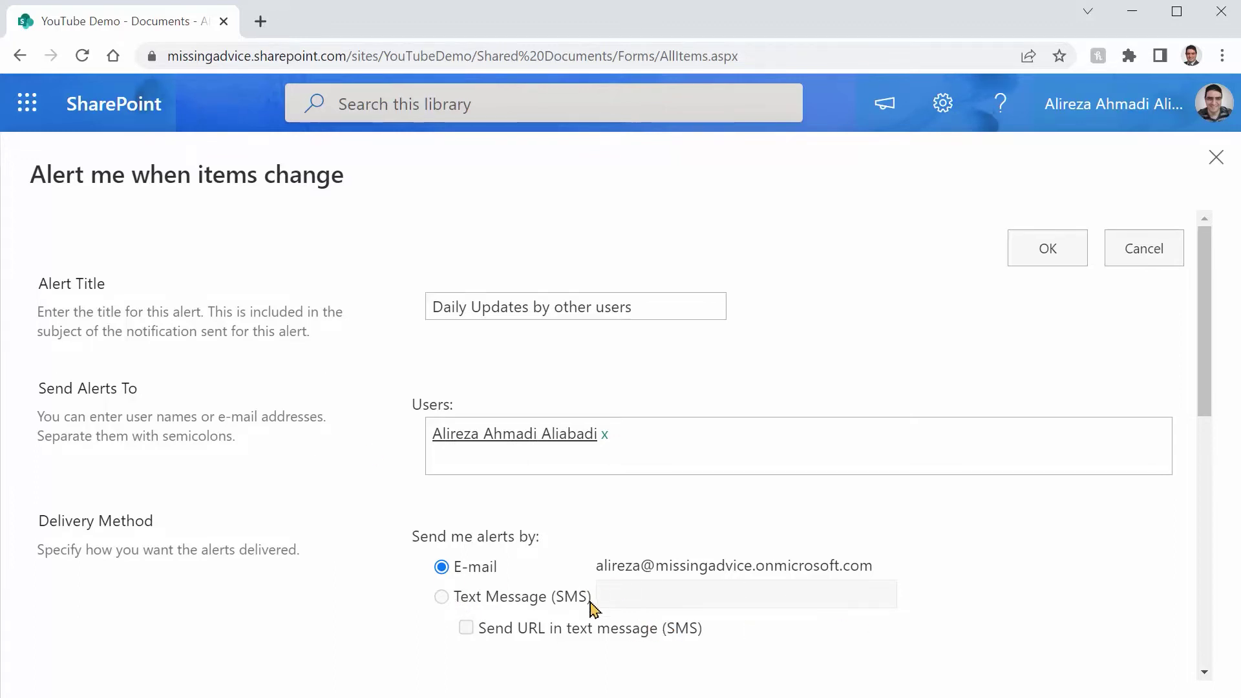
# Try the 'someone else changes' alert conditions, then keep the alert on Anything changes.
pyautogui.scroll(-5, 268, 566)
pyautogui.scroll(5, 601, 575)
pyautogui.scroll(-5, 240, 543)
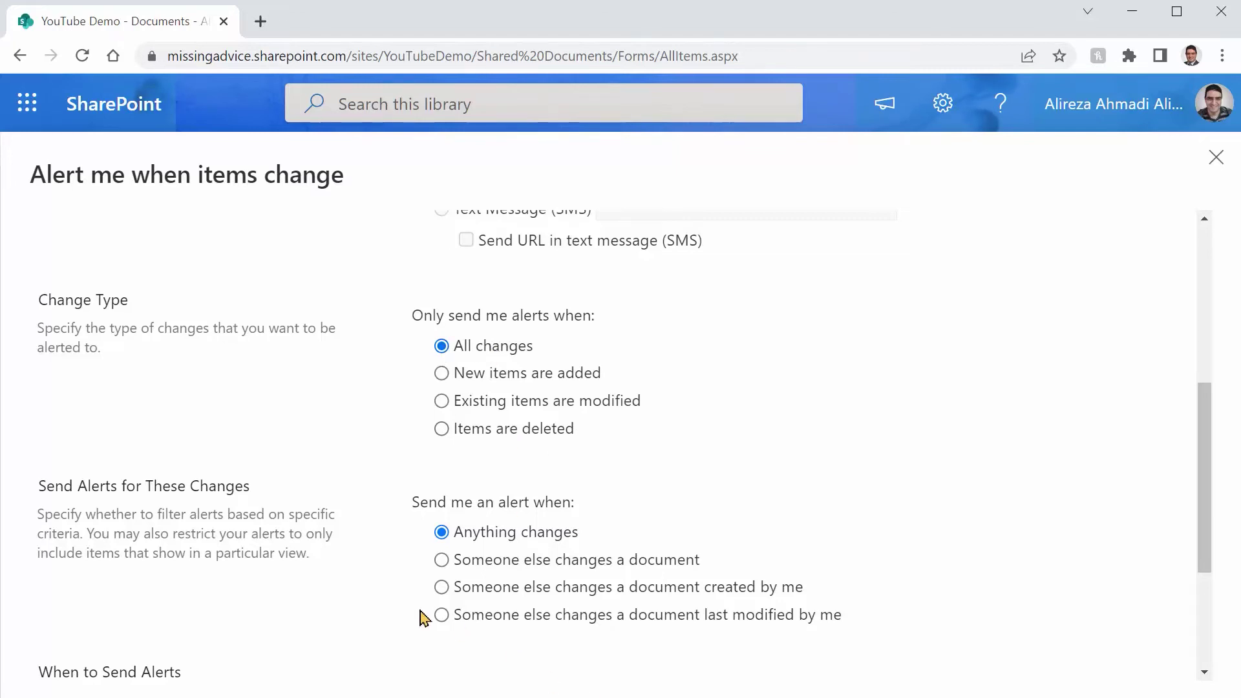
pyautogui.scroll(-3, 350, 591)
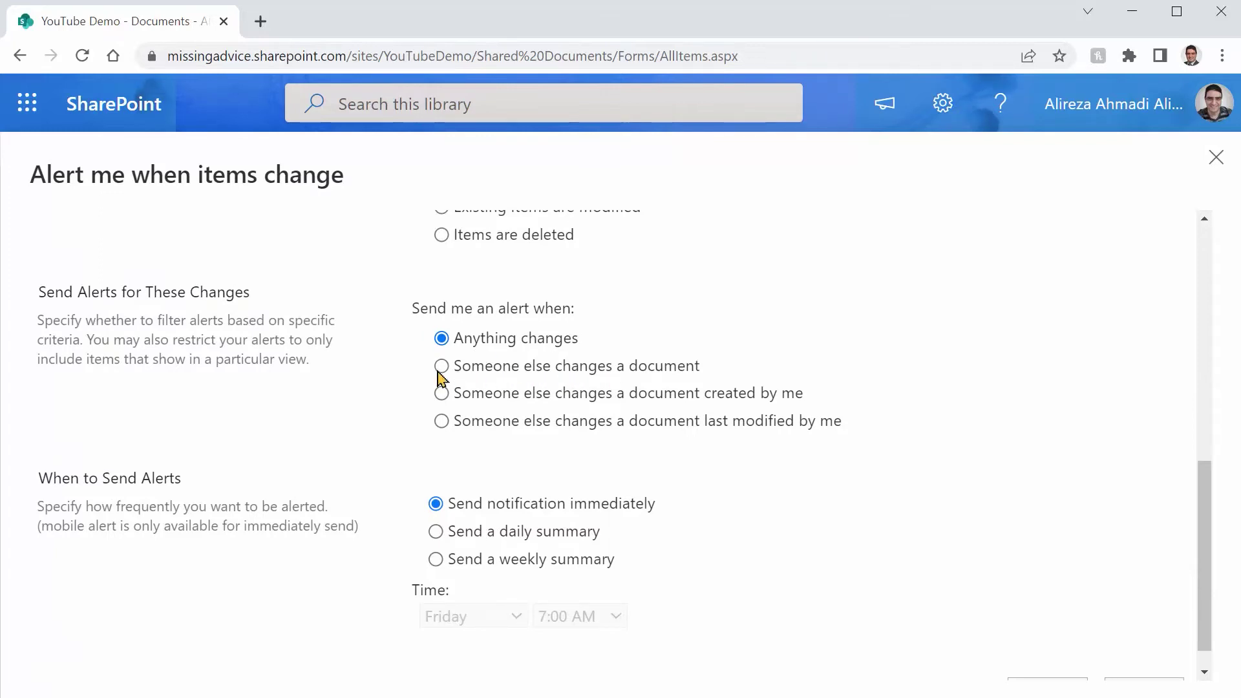
pyautogui.click(441, 367)
pyautogui.click(442, 396)
pyautogui.click(442, 339)
pyautogui.click(441, 368)
pyautogui.click(443, 341)
# Try a summary at the 7:00 AM send time, then set notifications to send immediately.
pyautogui.click(436, 560)
pyautogui.scroll(-1, 886, 514)
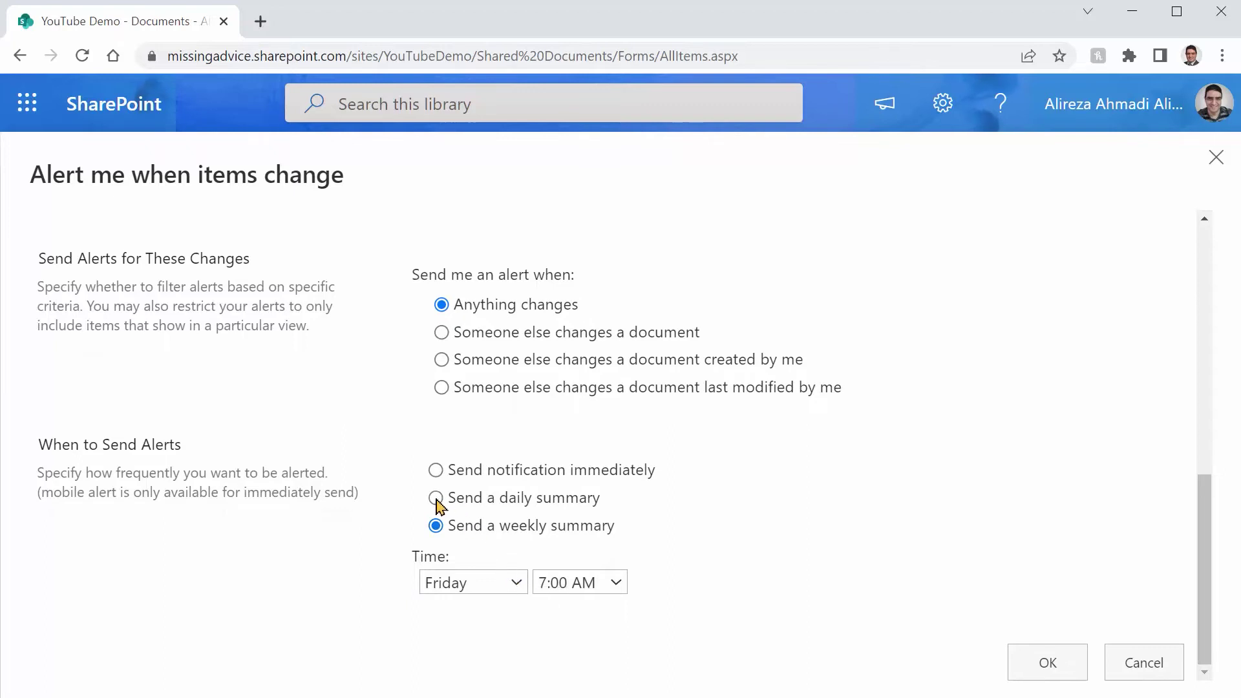
pyautogui.click(620, 583)
pyautogui.click(617, 582)
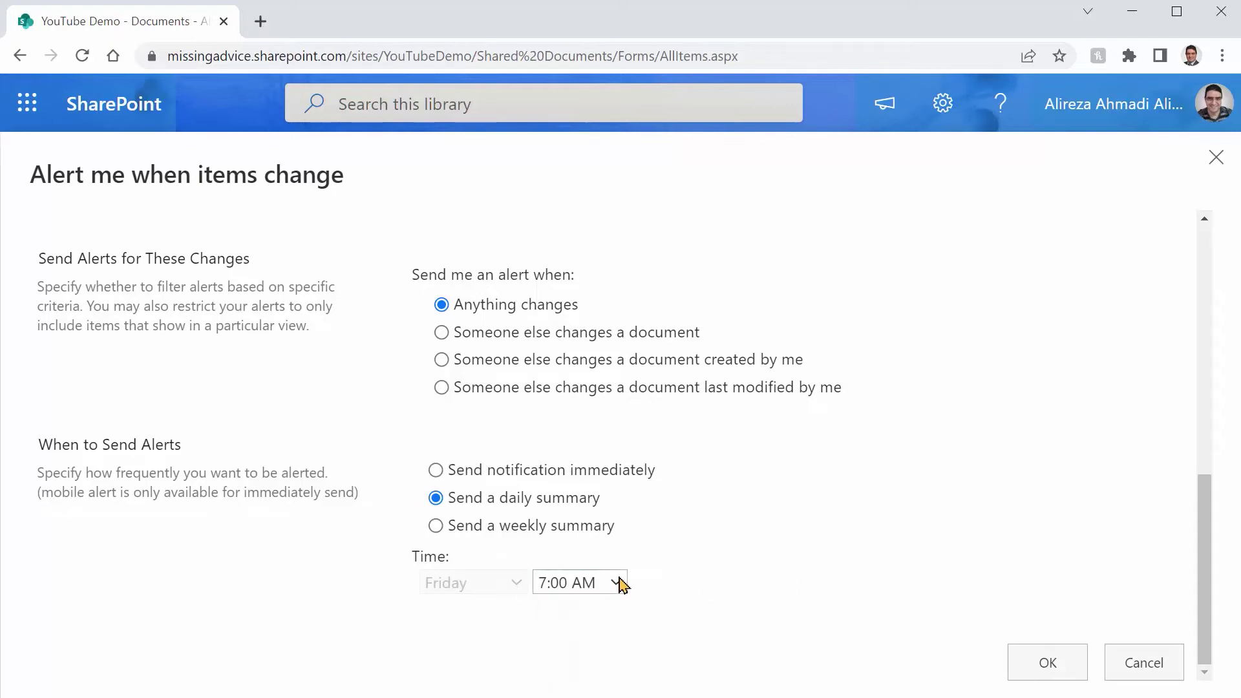
pyautogui.click(614, 583)
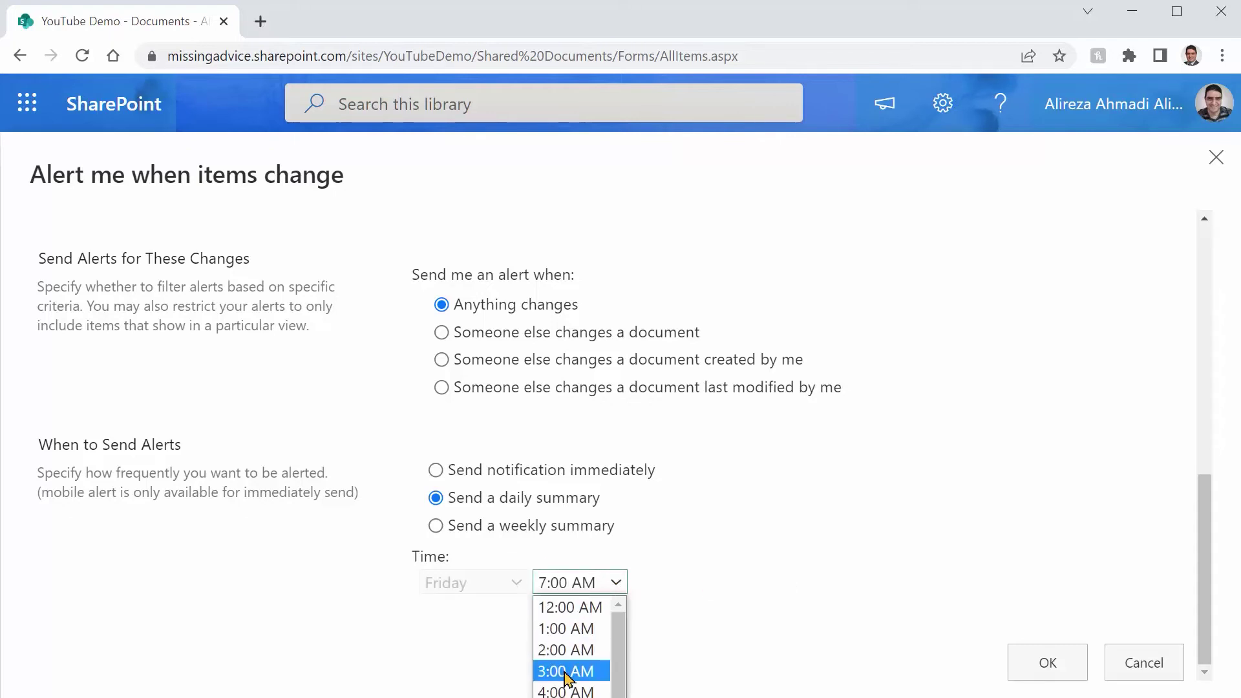
pyautogui.click(653, 640)
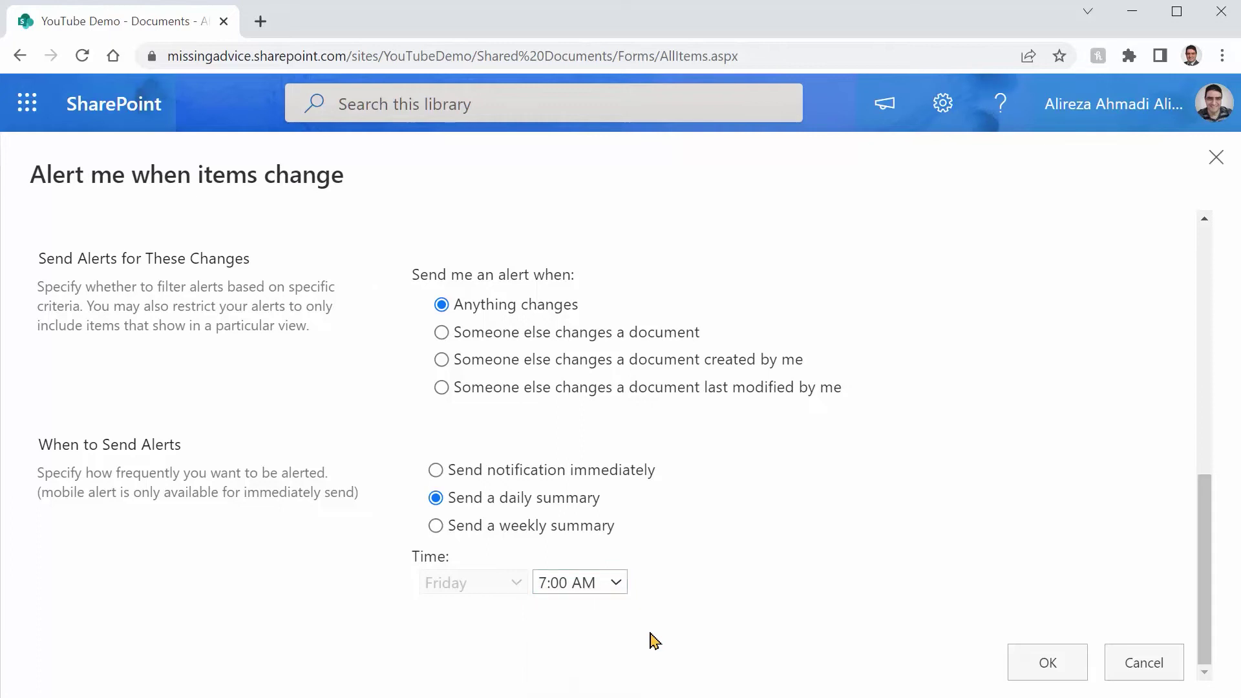
pyautogui.click(437, 471)
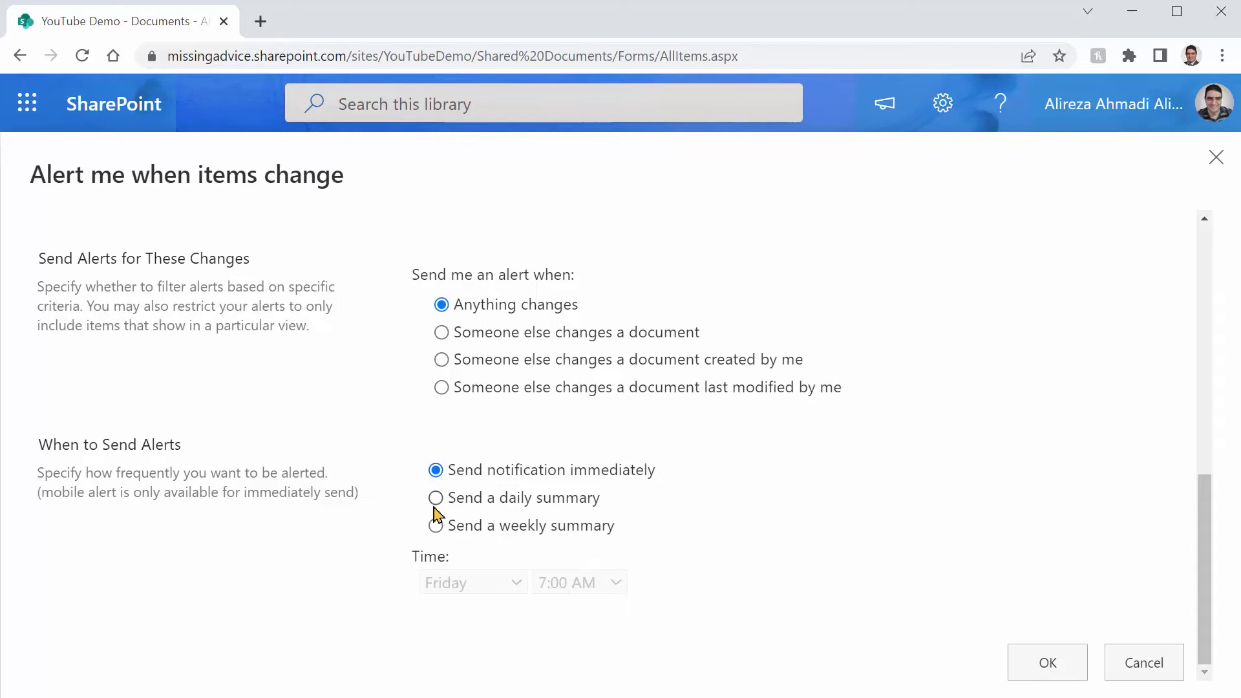
pyautogui.scroll(5, 316, 440)
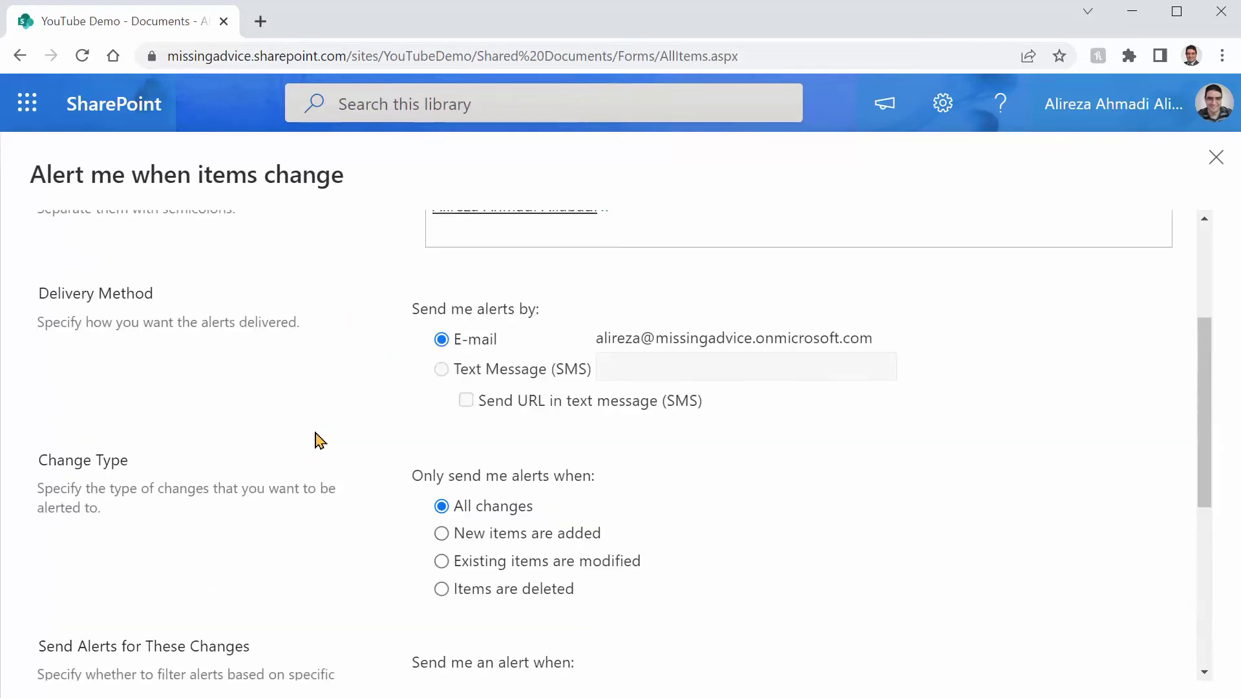
pyautogui.scroll(3, 317, 440)
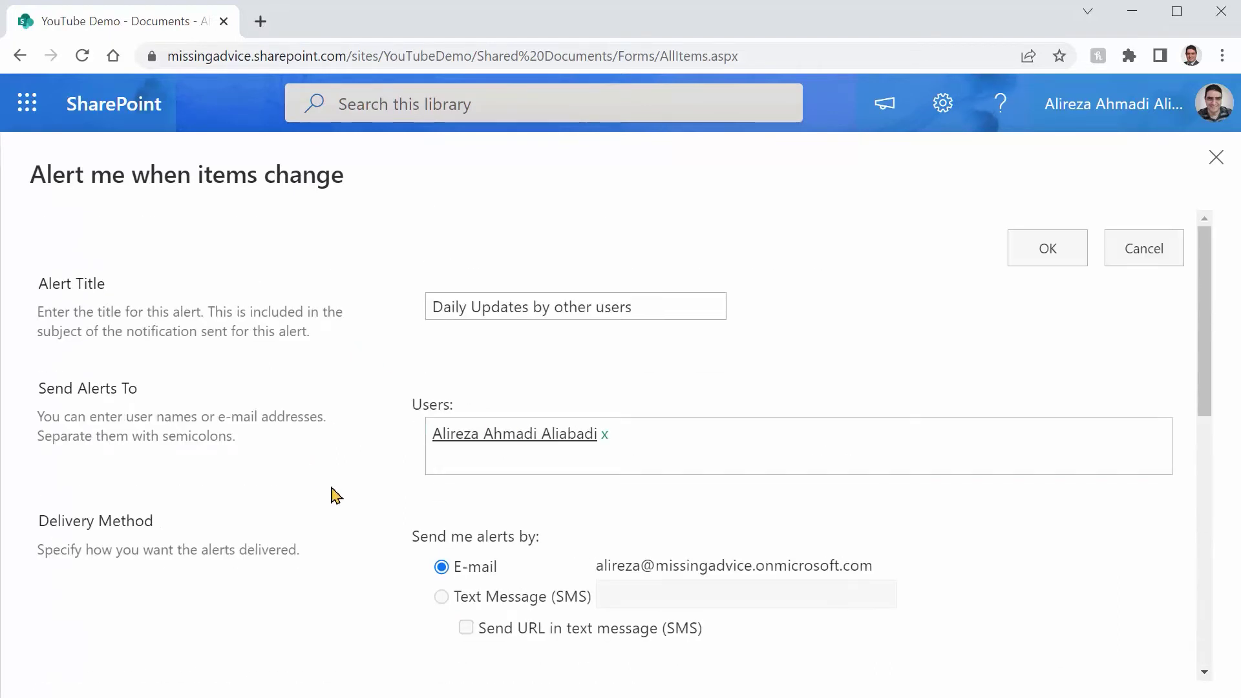
pyautogui.scroll(-10, 333, 494)
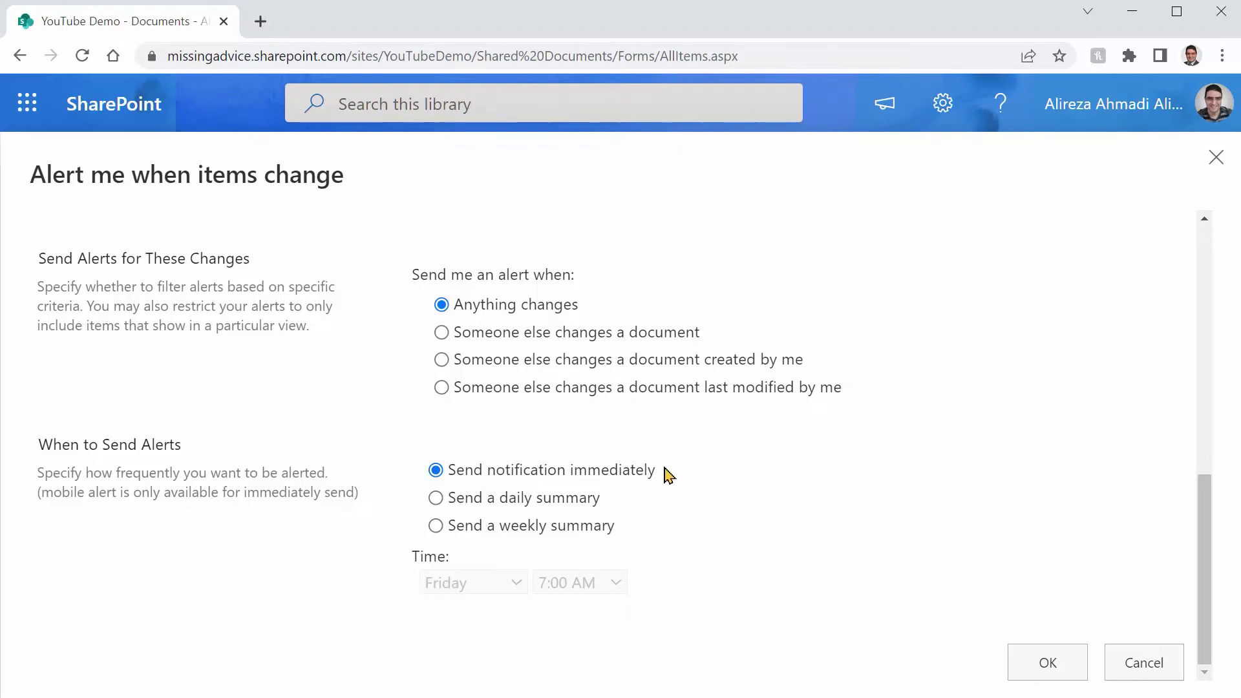
# Save the alert and open Outlook mail to see its confirmation email.
pyautogui.click(1031, 667)
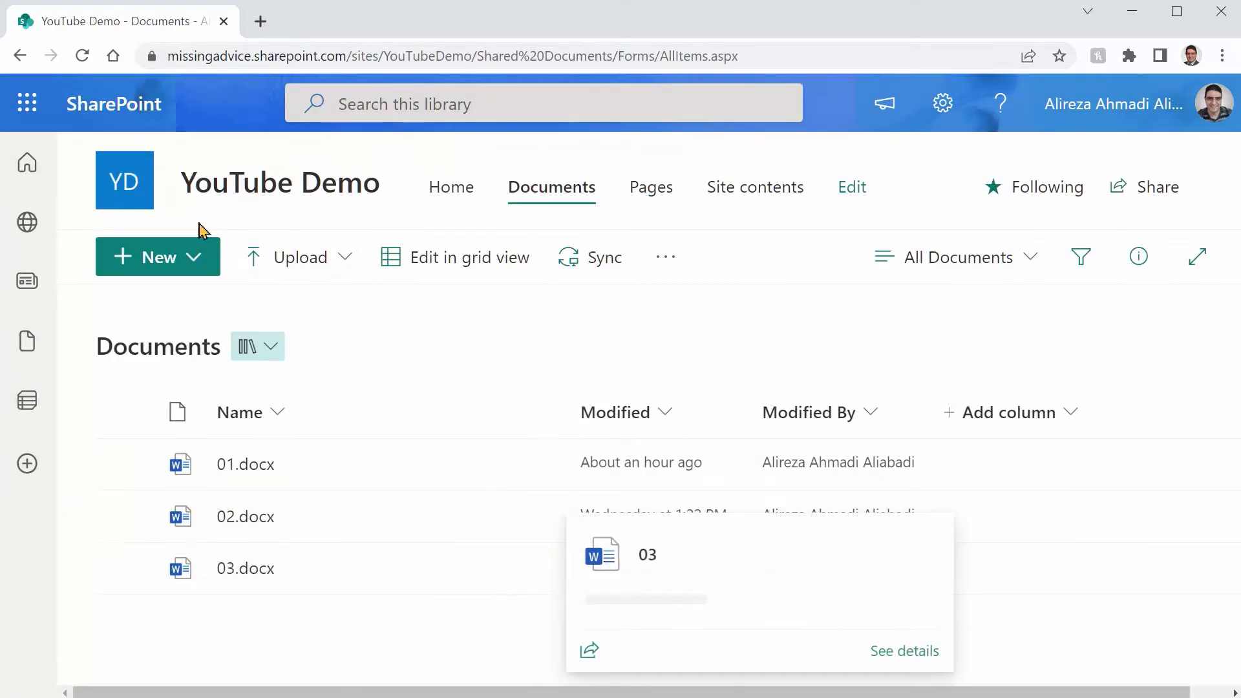
pyautogui.click(26, 105)
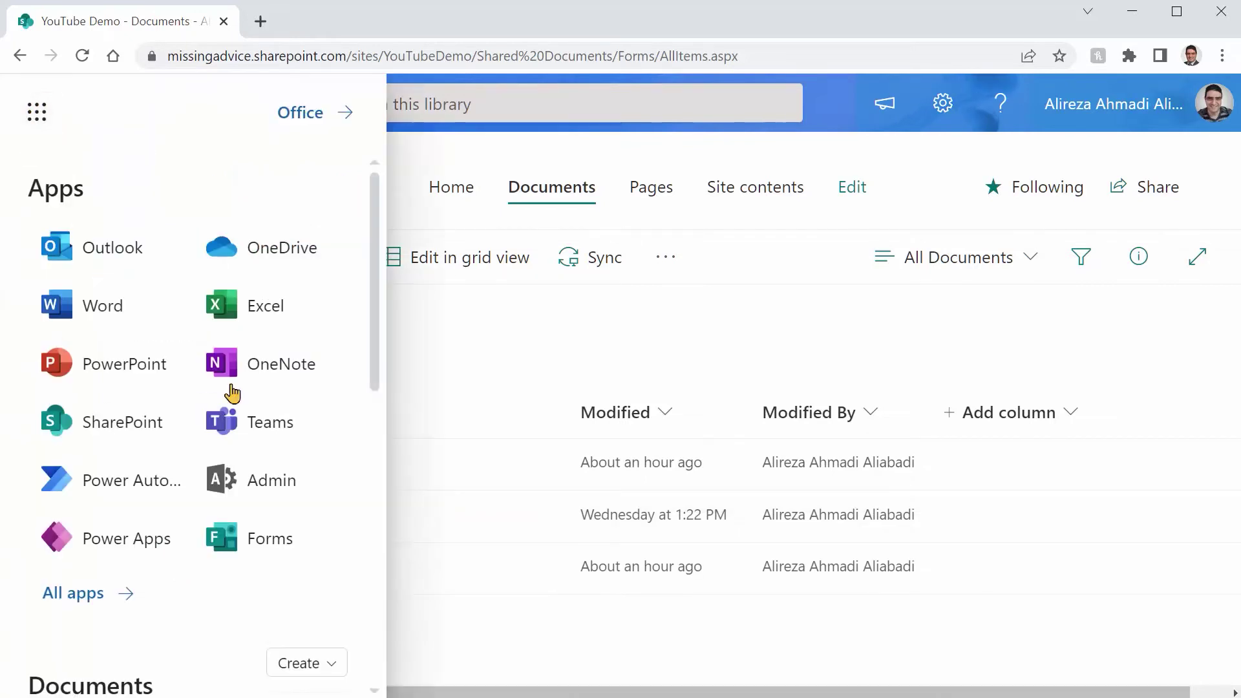
pyautogui.click(79, 248)
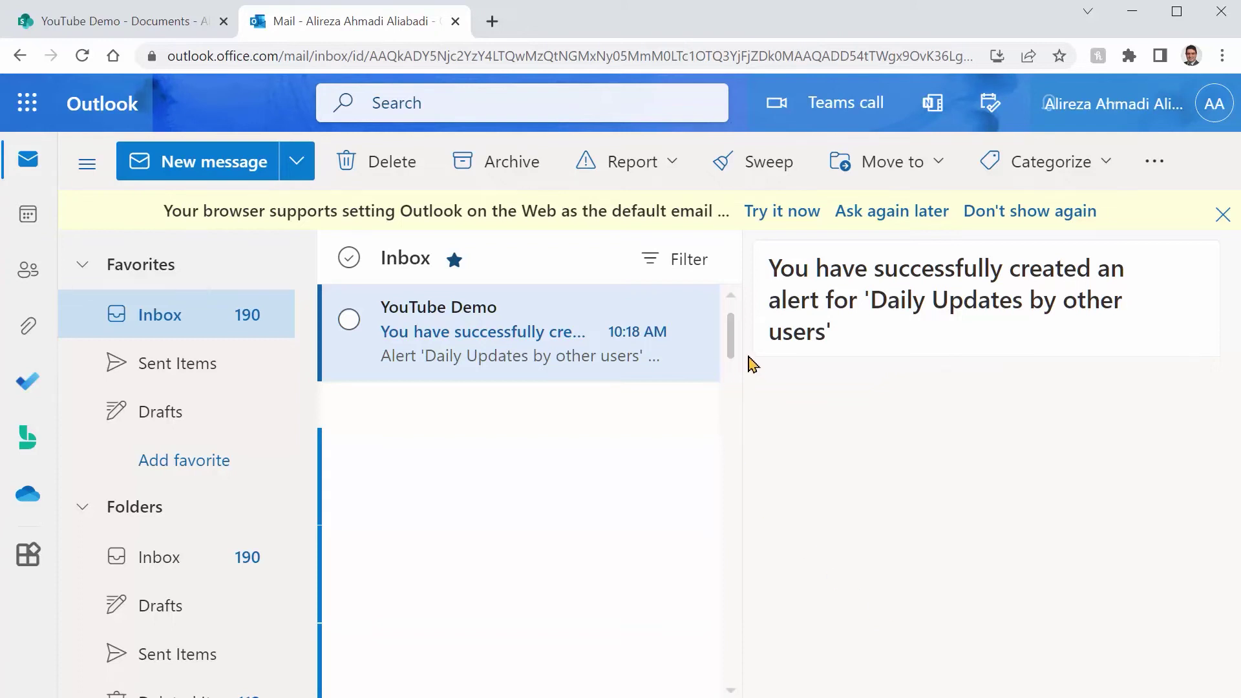
# In 01.docx, add a sentence crediting the author's changes on its own bold line.
pyautogui.click(93, 26)
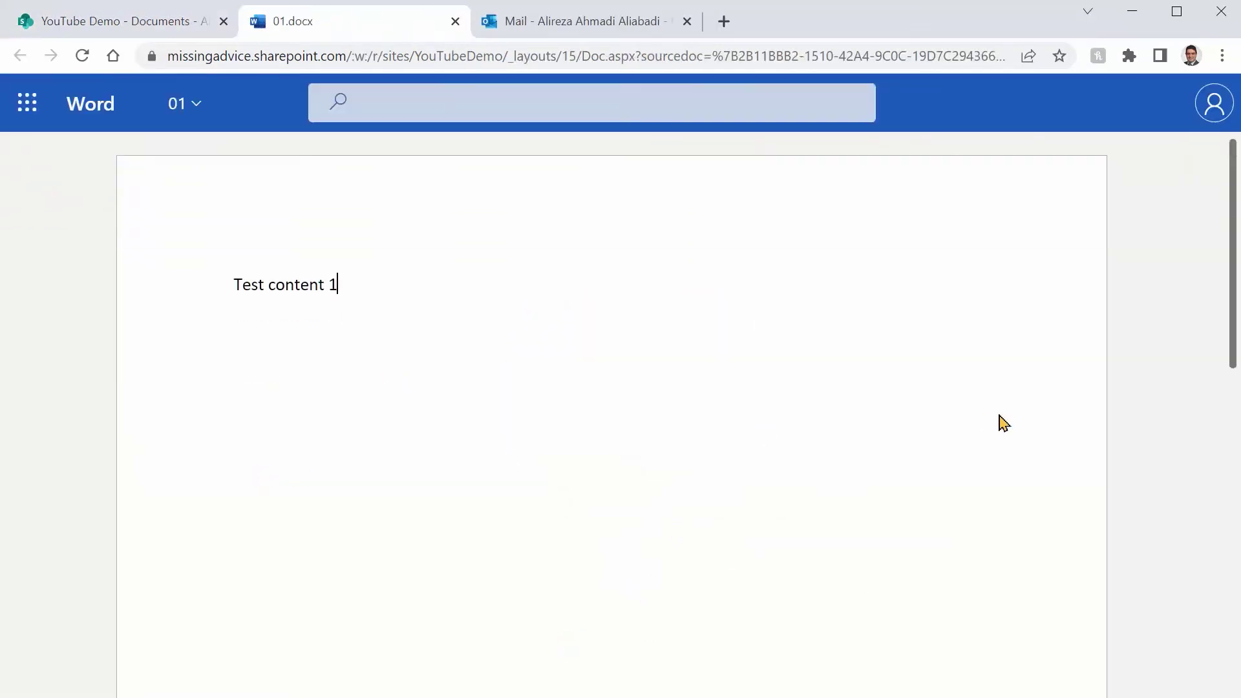
pyautogui.write('These ar')
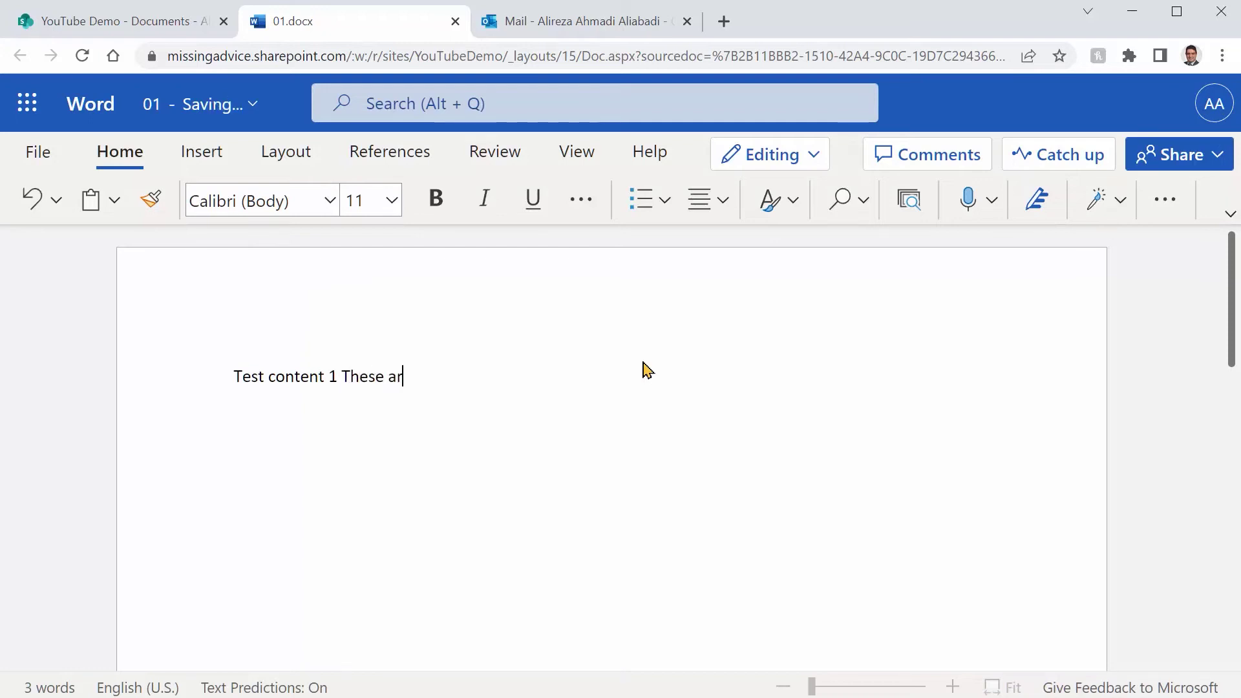
pyautogui.write('e changes from Alir')
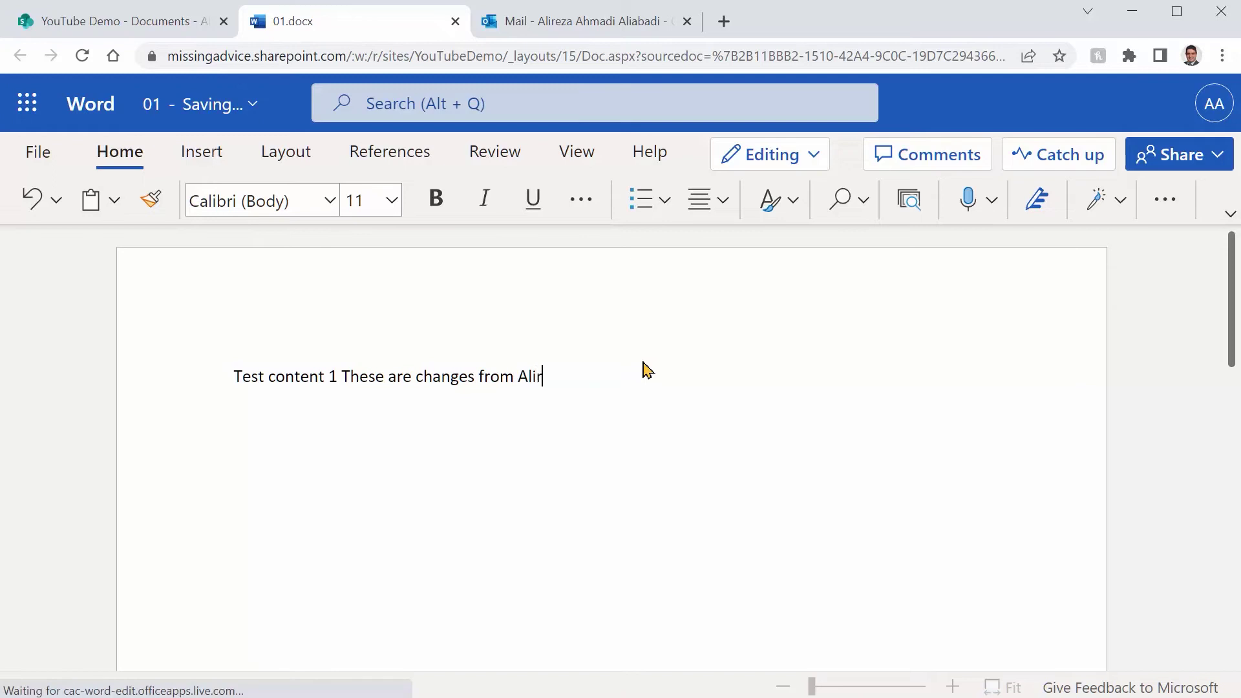
pyautogui.write('eza')
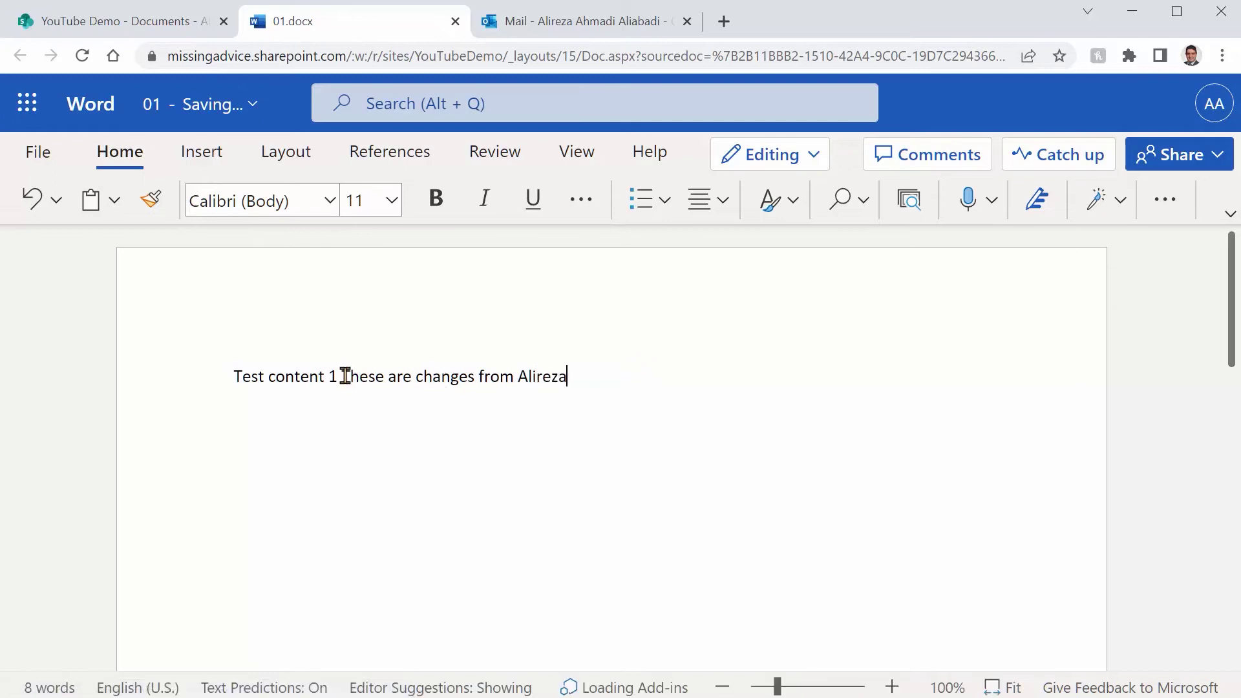
pyautogui.click(340, 376)
pyautogui.press('Return')
pyautogui.hotkey('shift', 'End')
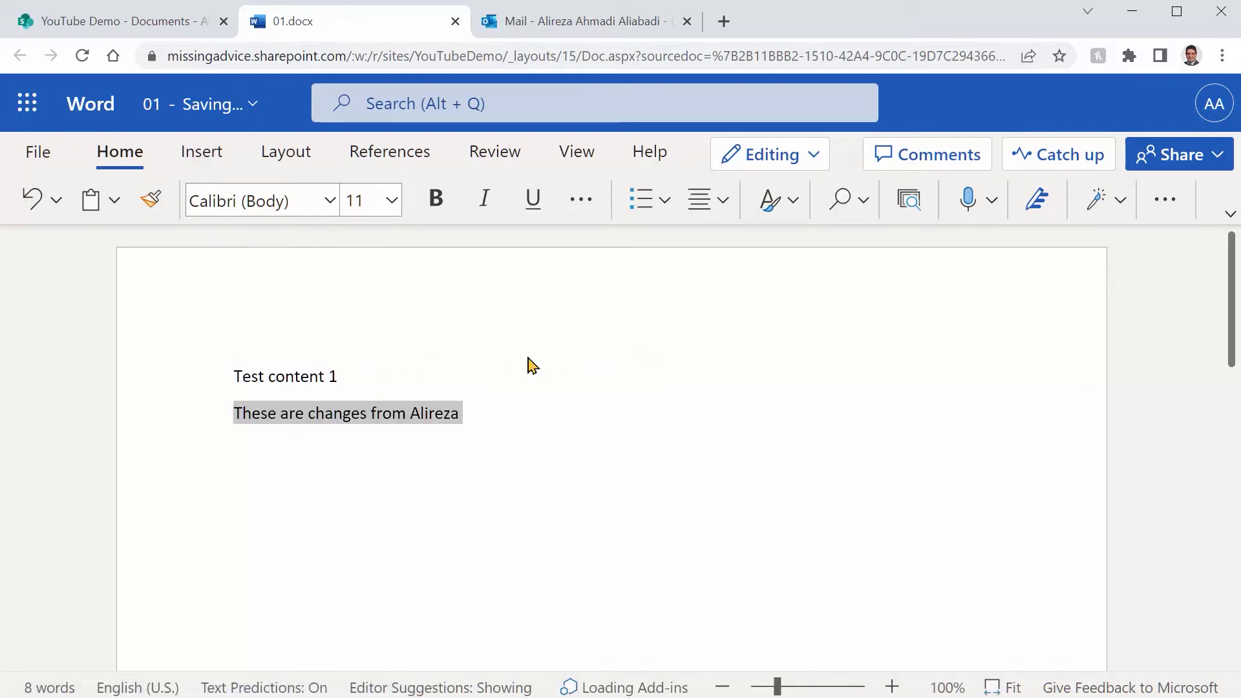
pyautogui.hotkey('ctrl', 'b')
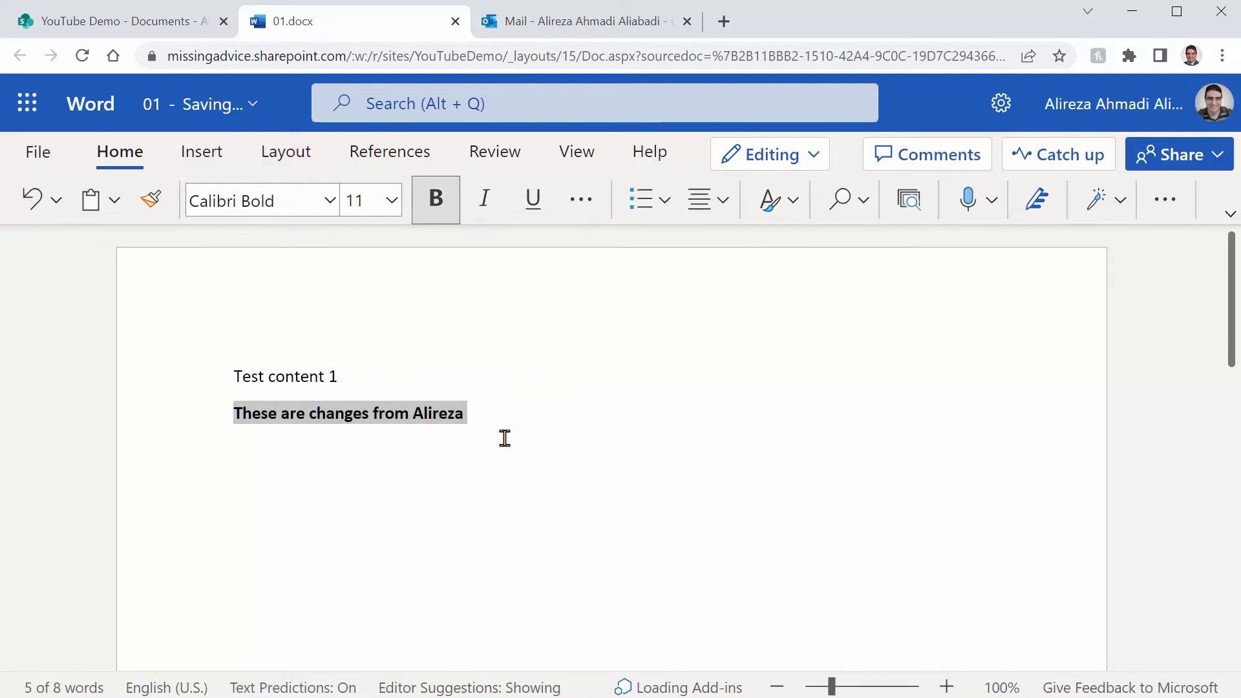
# Close 01.docx, refresh Outlook, and open the 'Daily Updates by other users - 01.docx' alert email.
pyautogui.hotkey('ctrl', 'w')
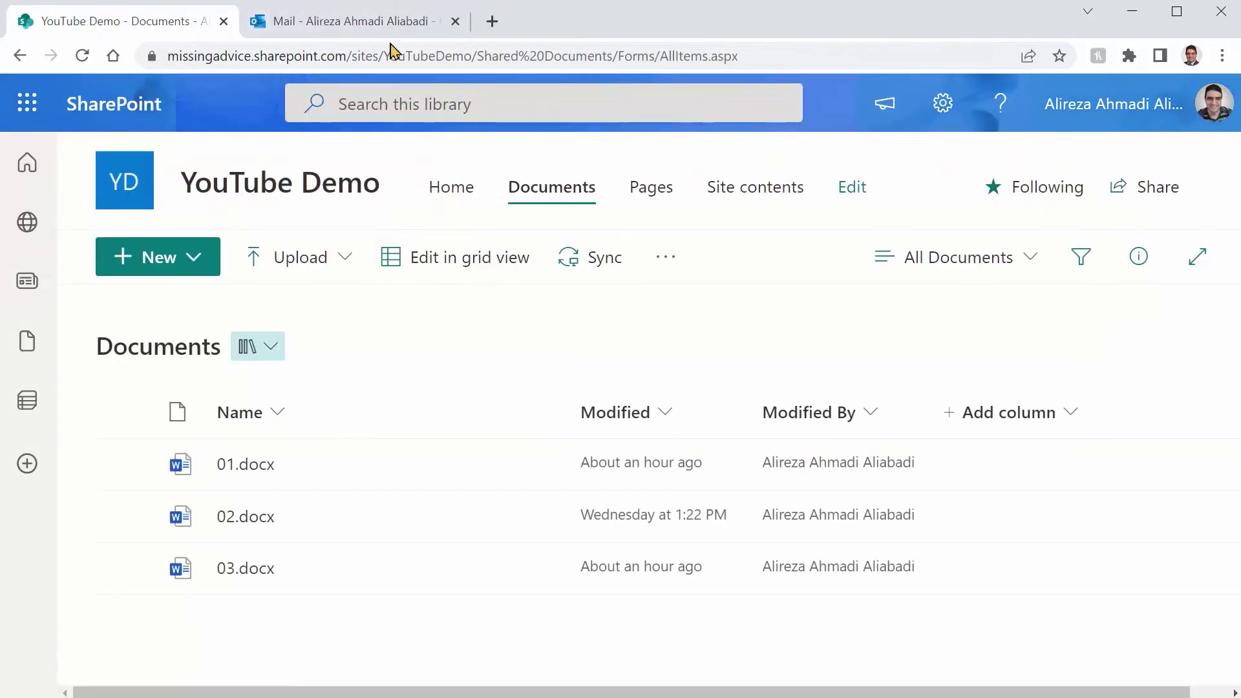
pyautogui.click(354, 23)
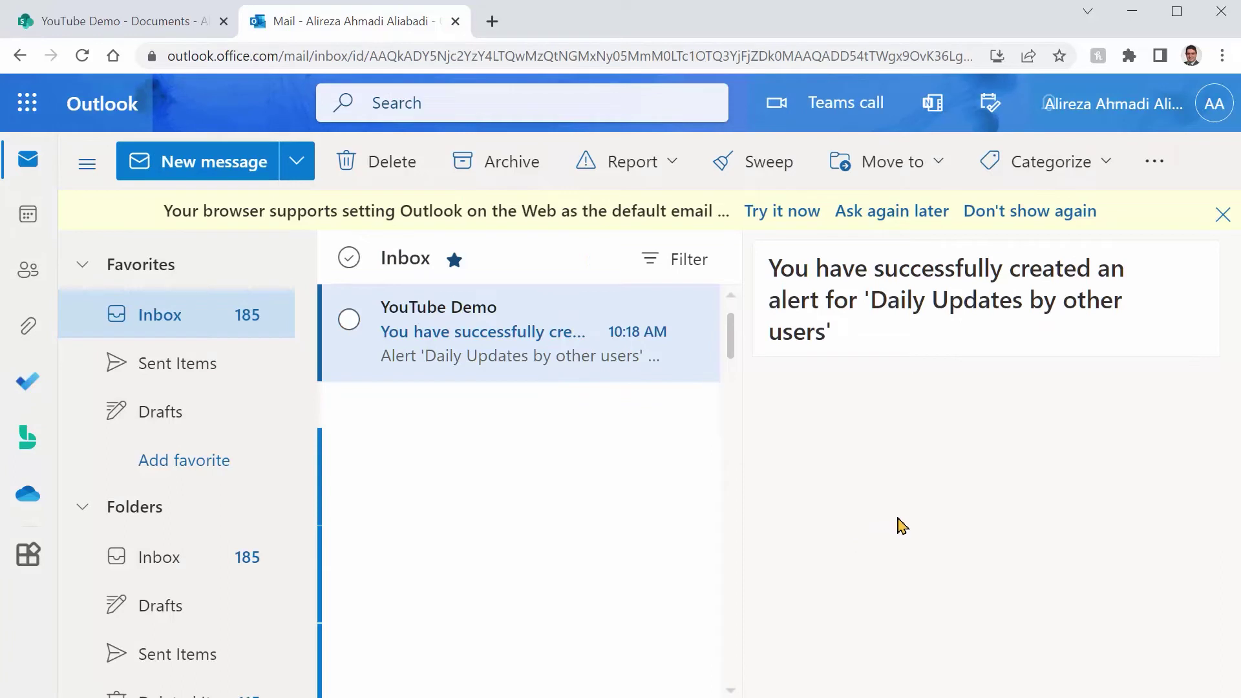
pyautogui.press('F5')
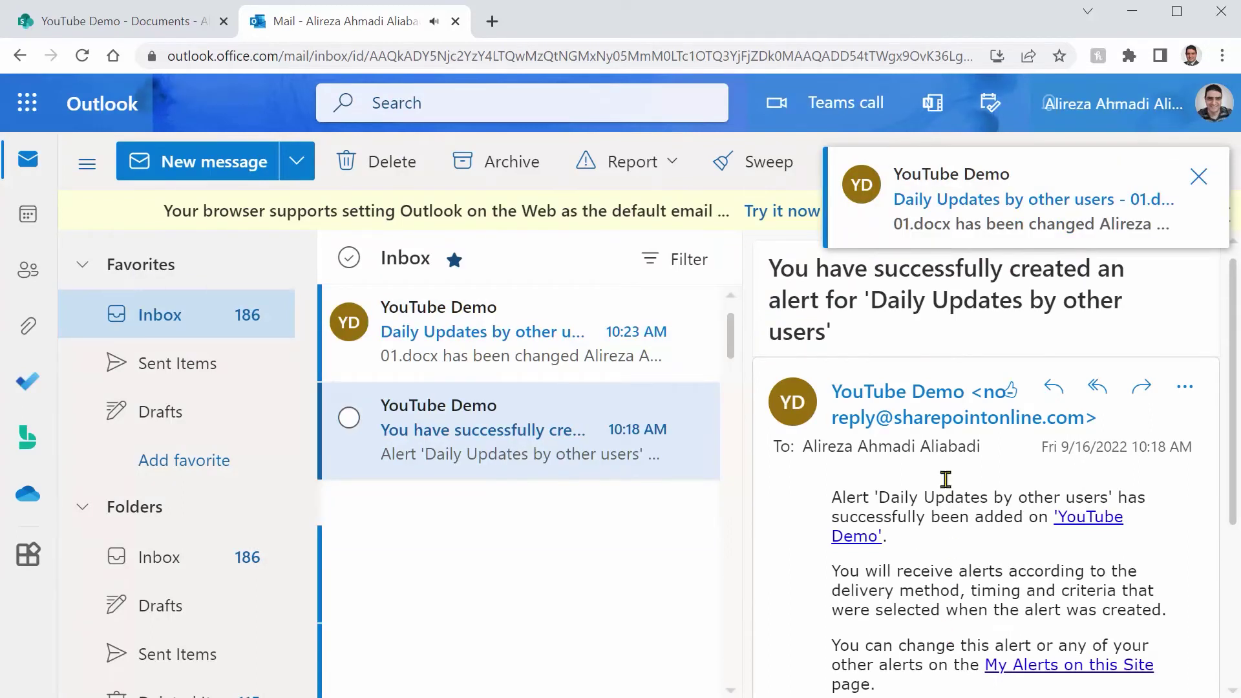
pyautogui.click(471, 351)
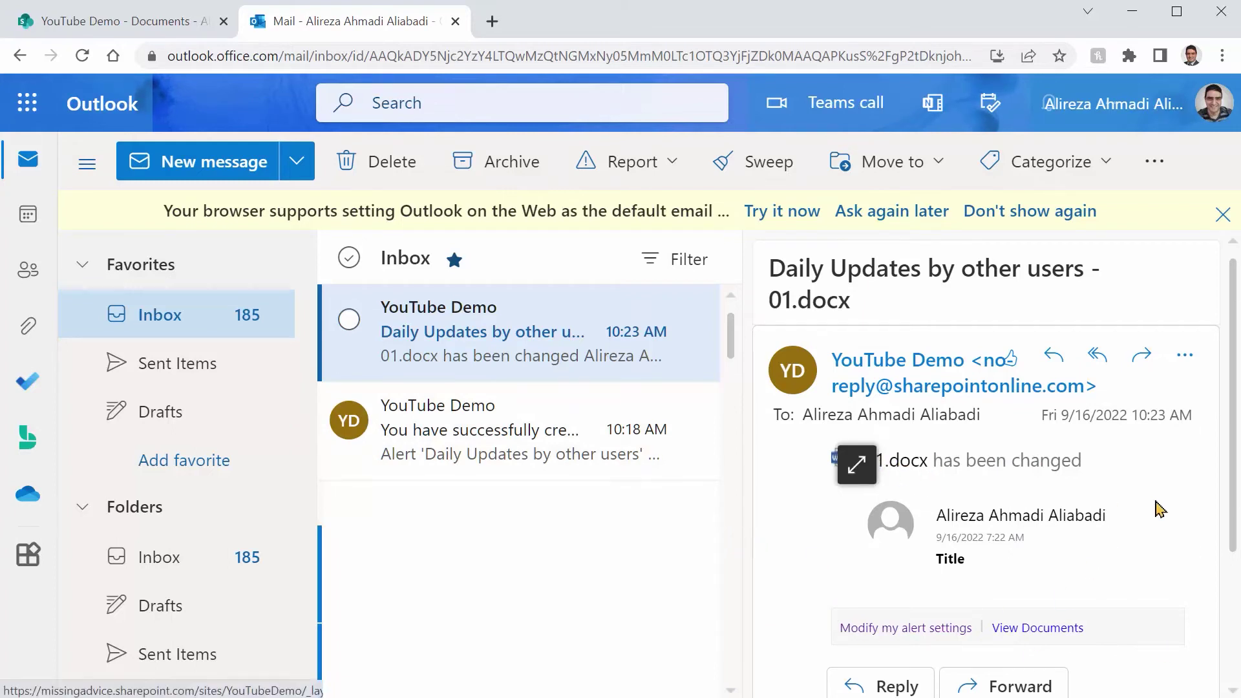
pyautogui.scroll(-3, 1133, 576)
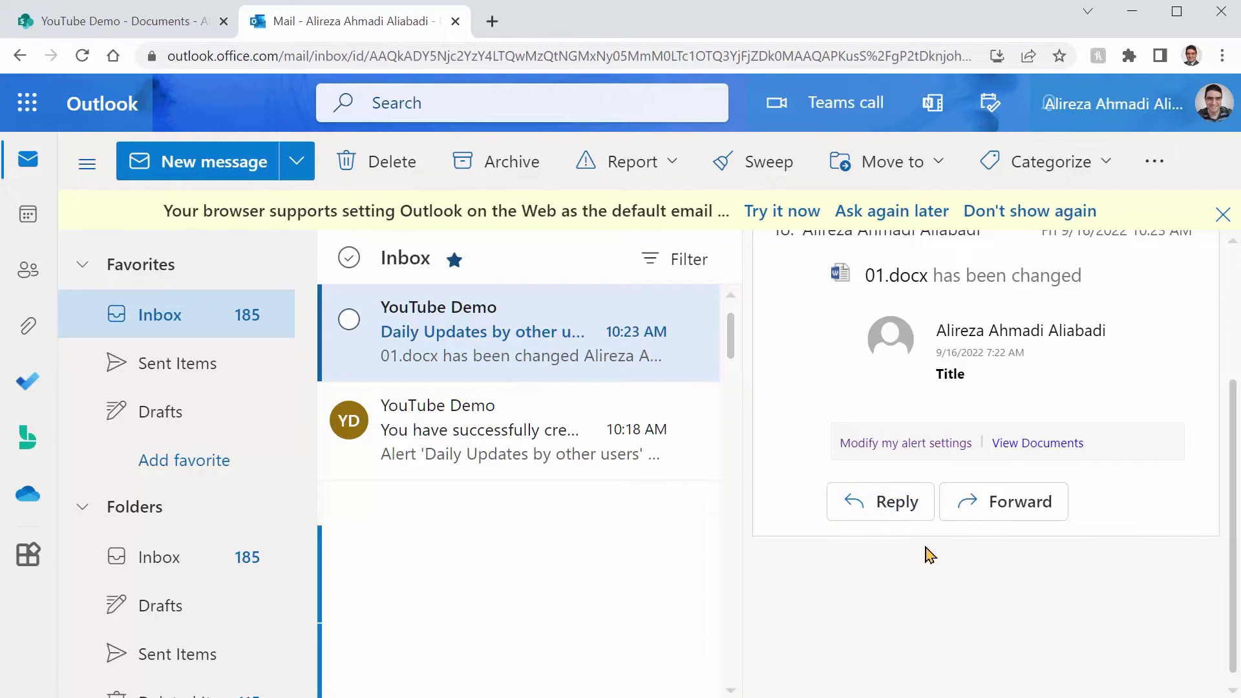
# Back in the Documents library, open My Alerts, now listing the immediate 'Daily Updates by other users' alert.
pyautogui.click(145, 24)
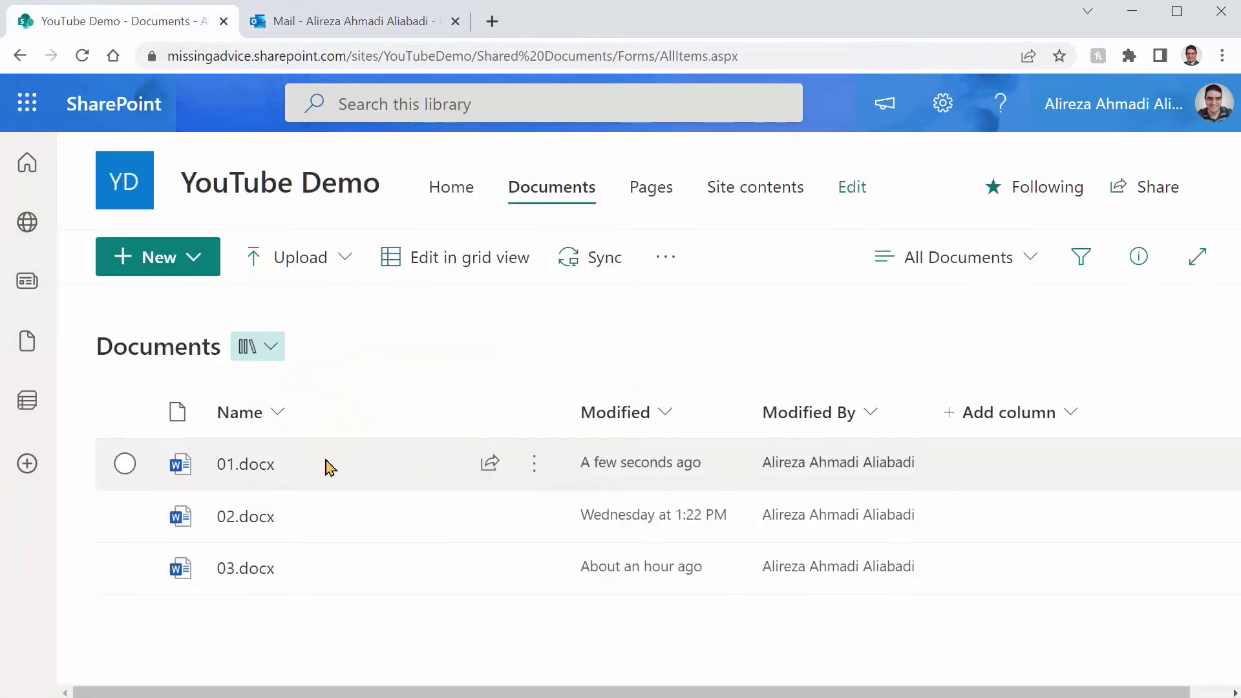
pyautogui.moveTo(334, 466)
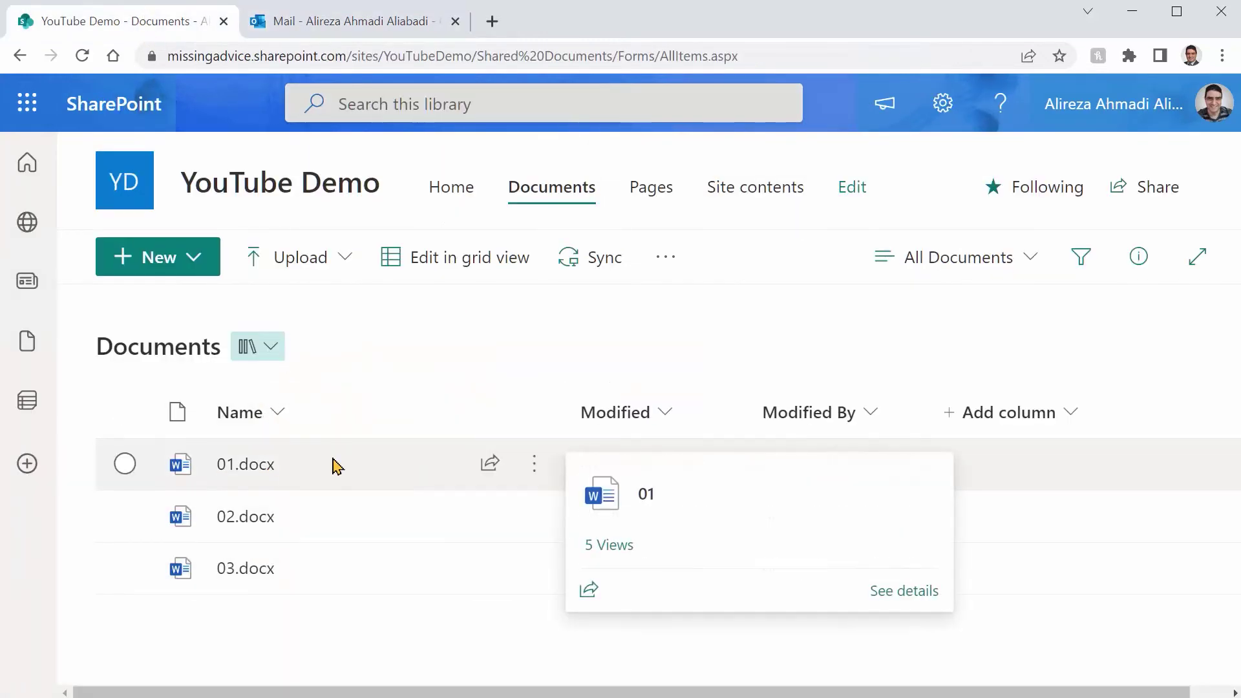
pyautogui.click(664, 265)
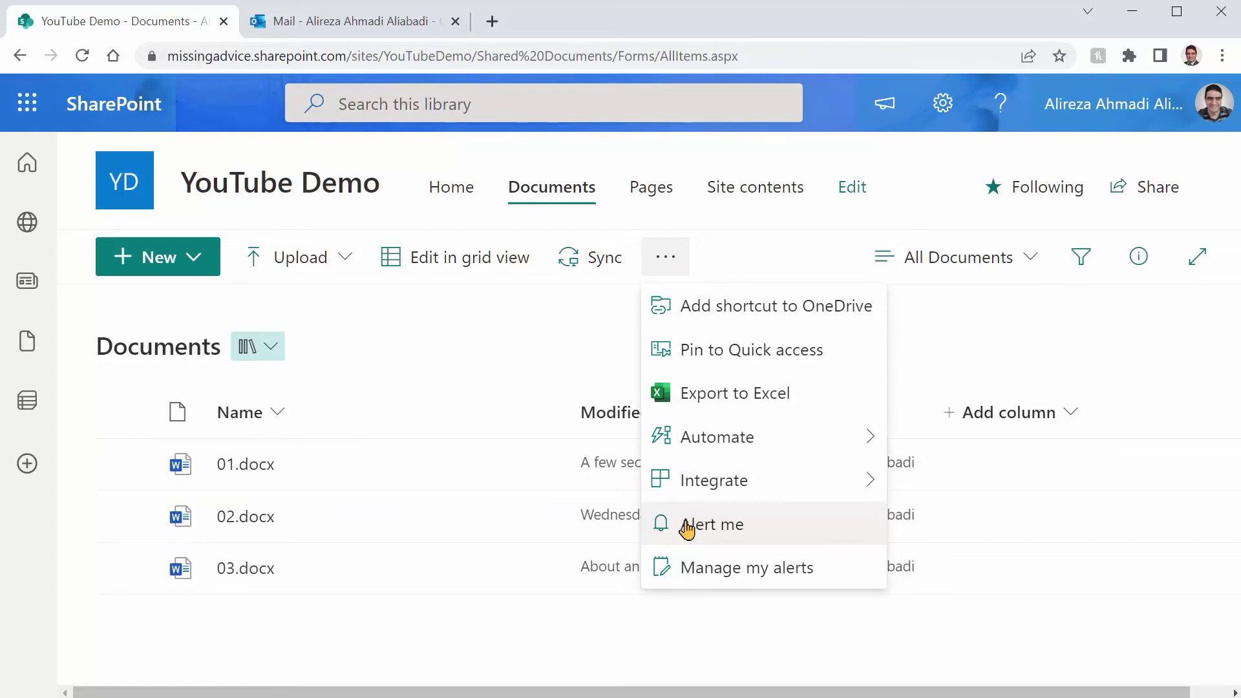
pyautogui.click(729, 575)
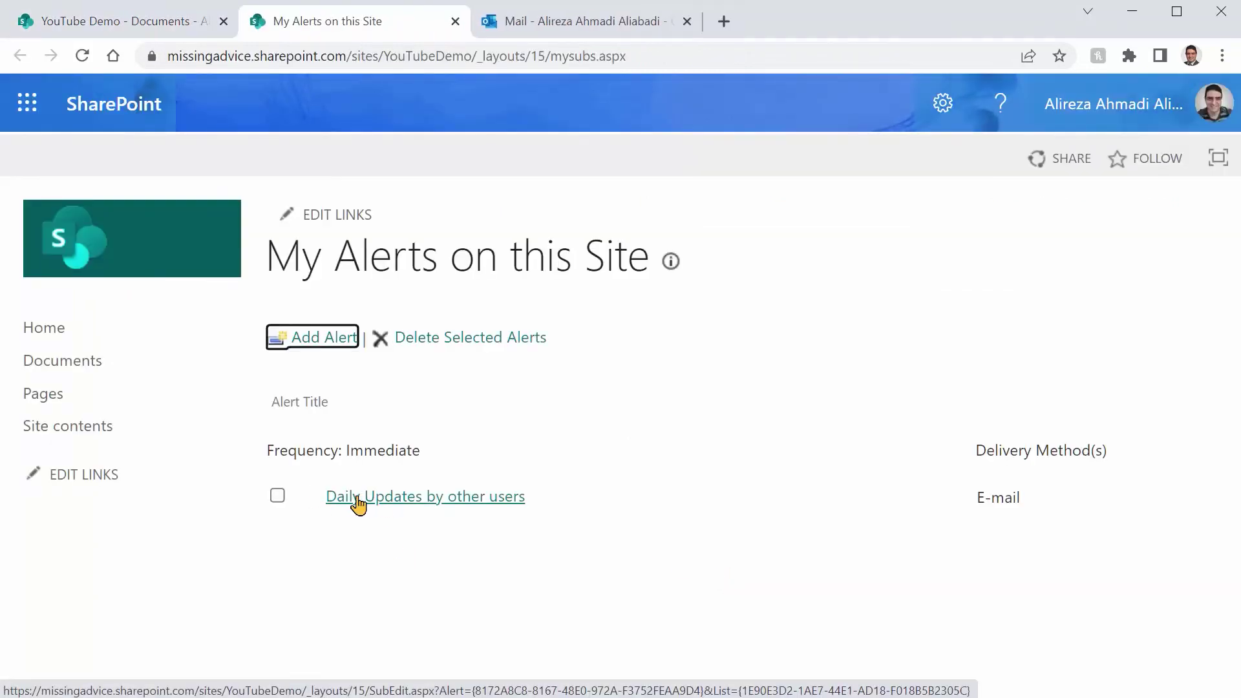
# Switch the 'Daily Updates by other users' alert to a 7:00 AM daily summary and save it.
pyautogui.click(430, 499)
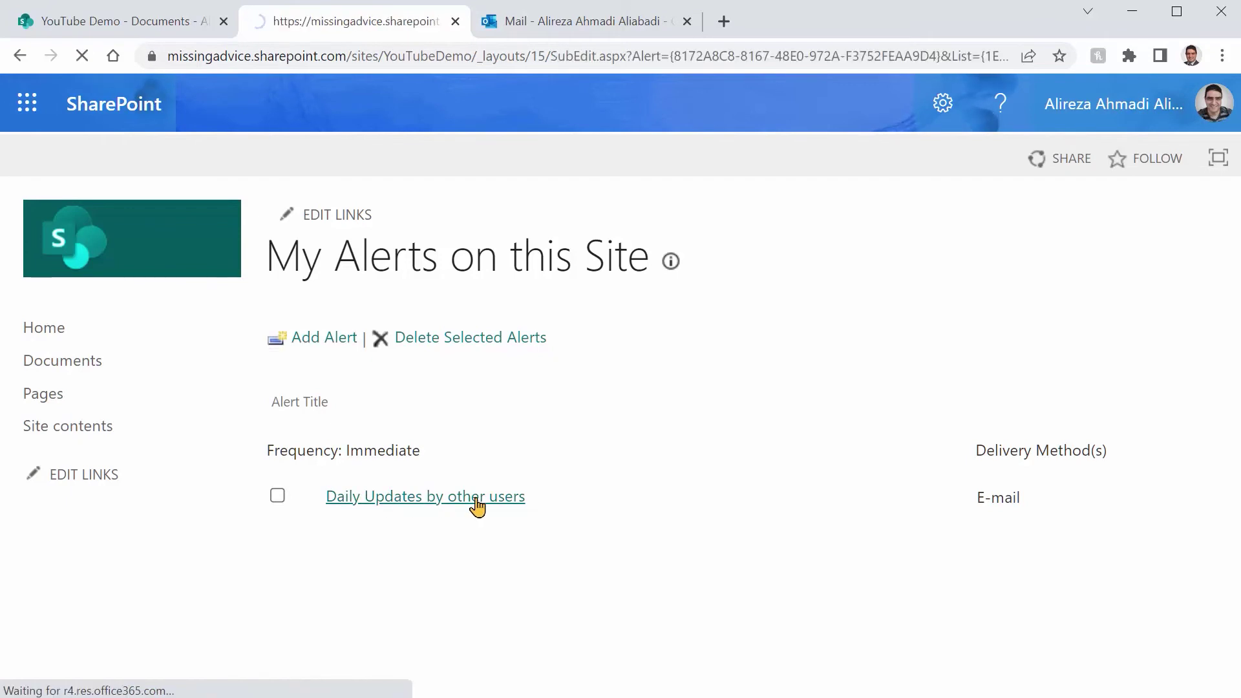
pyautogui.scroll(-8, 429, 521)
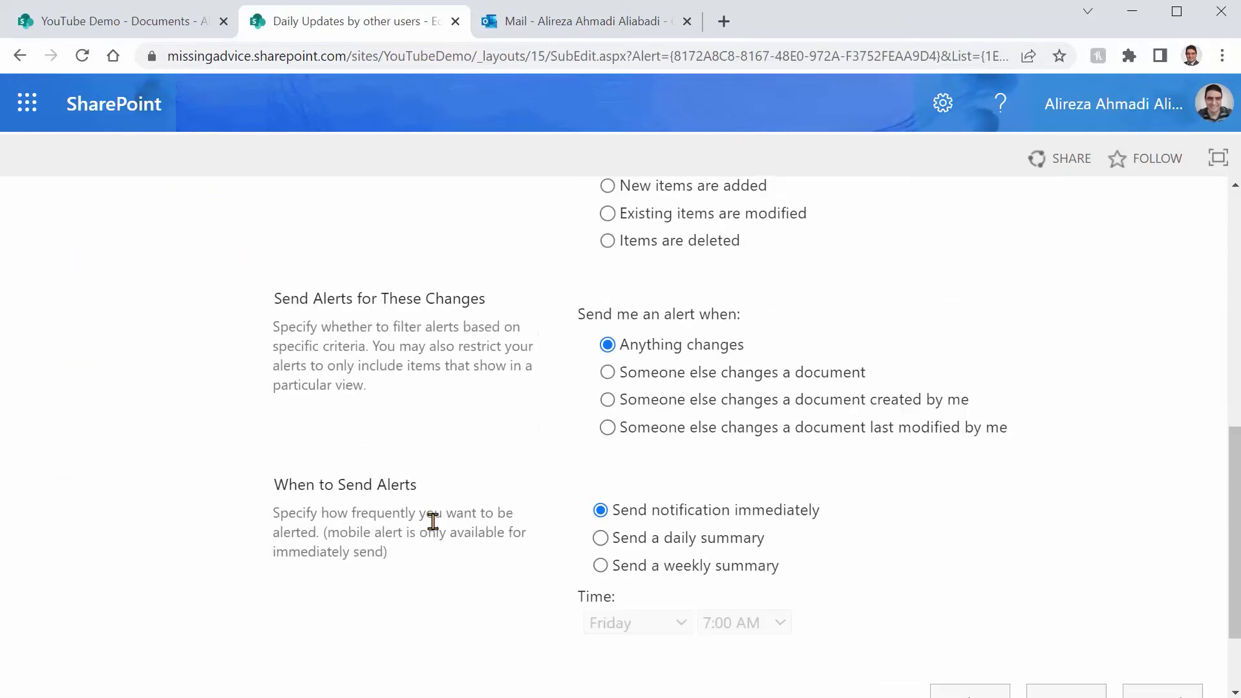
pyautogui.click(601, 539)
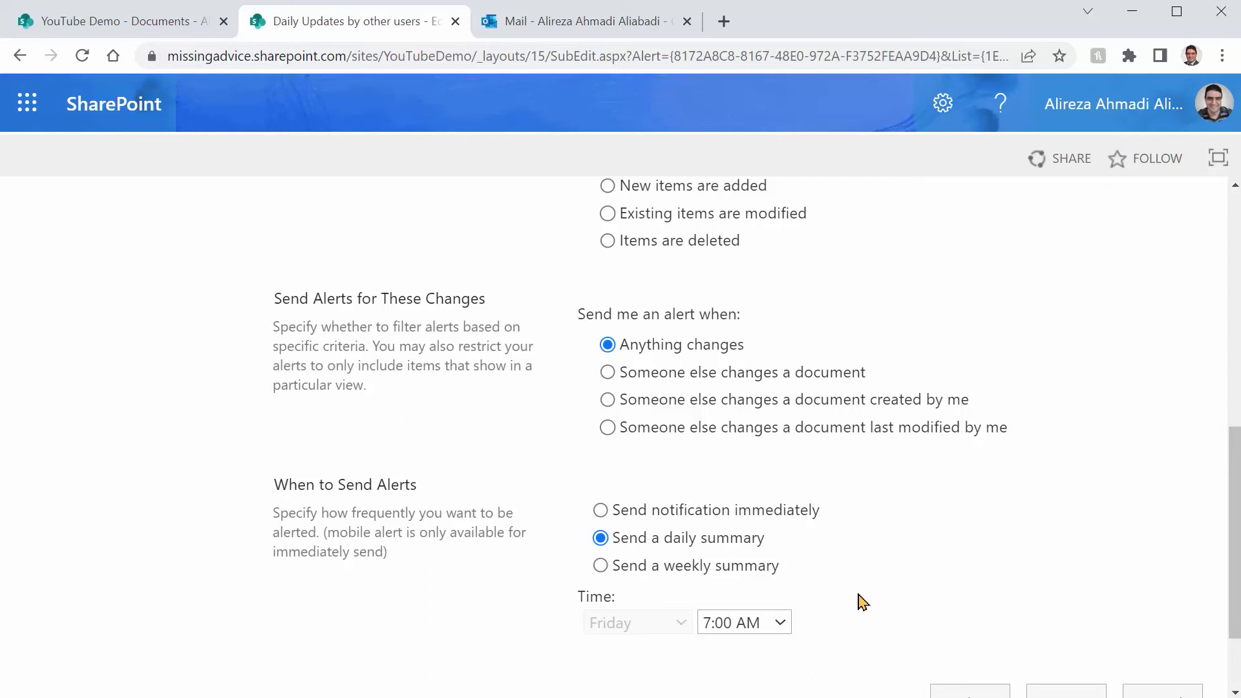
pyautogui.scroll(6, 449, 563)
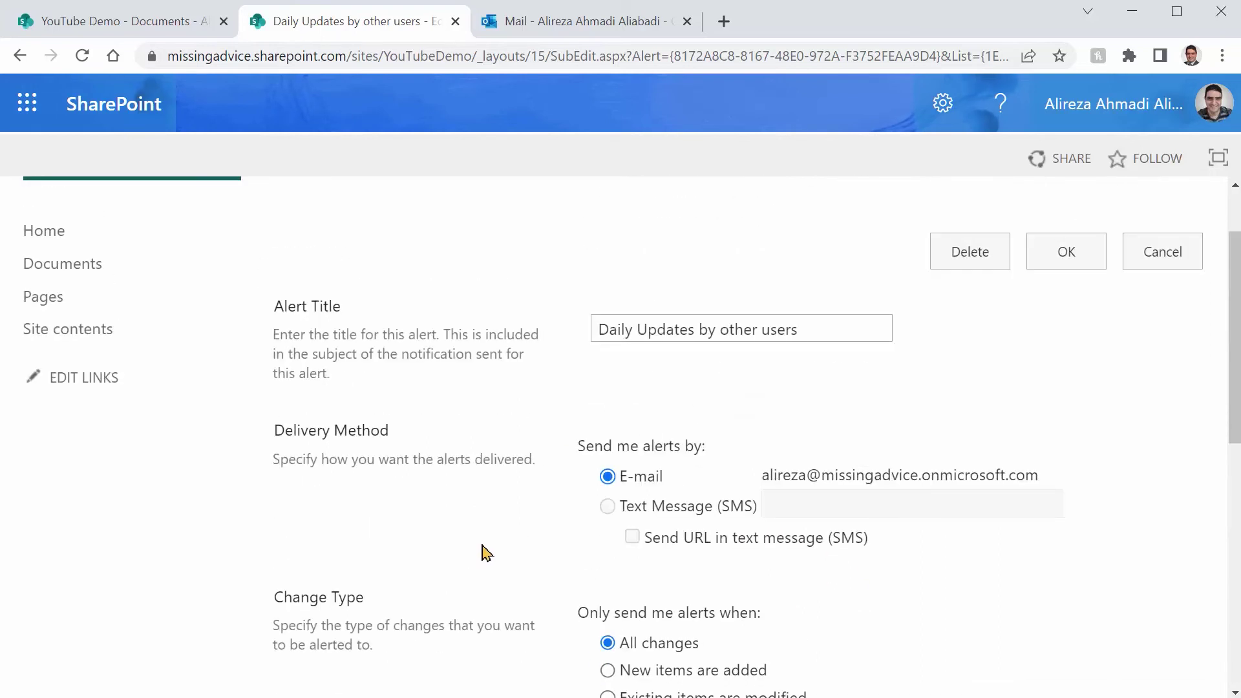
pyautogui.scroll(-8, 487, 549)
pyautogui.scroll(4, 487, 547)
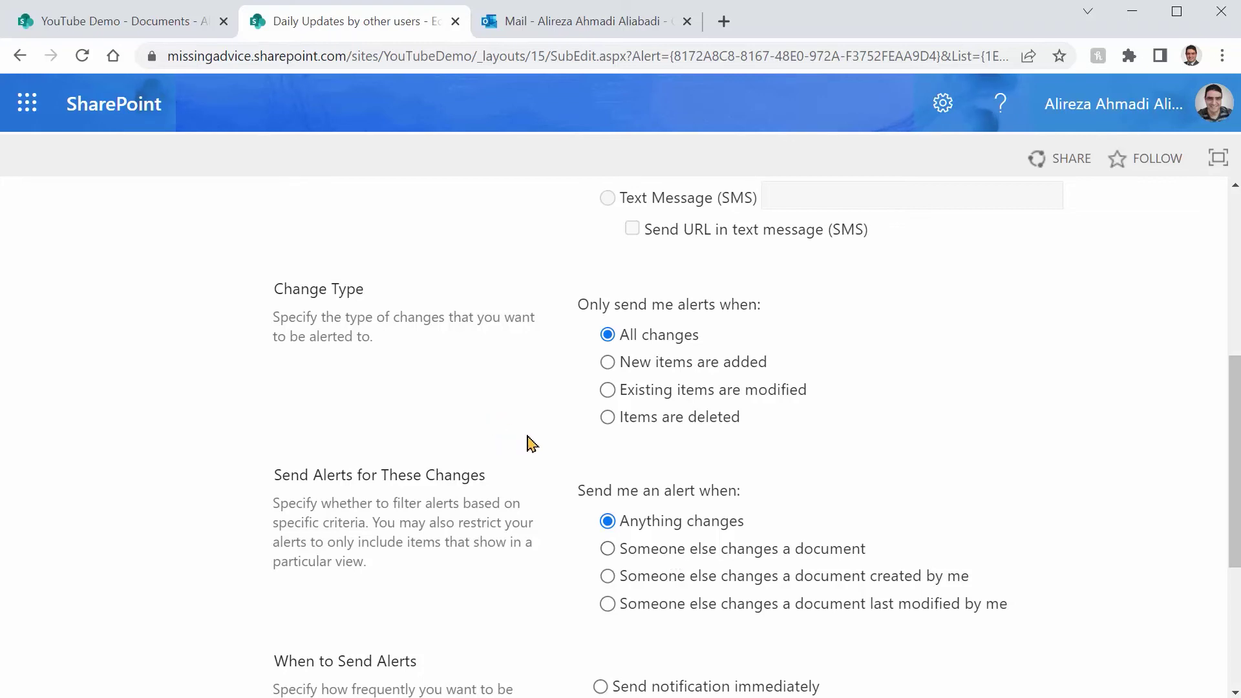
pyautogui.scroll(-3, 488, 495)
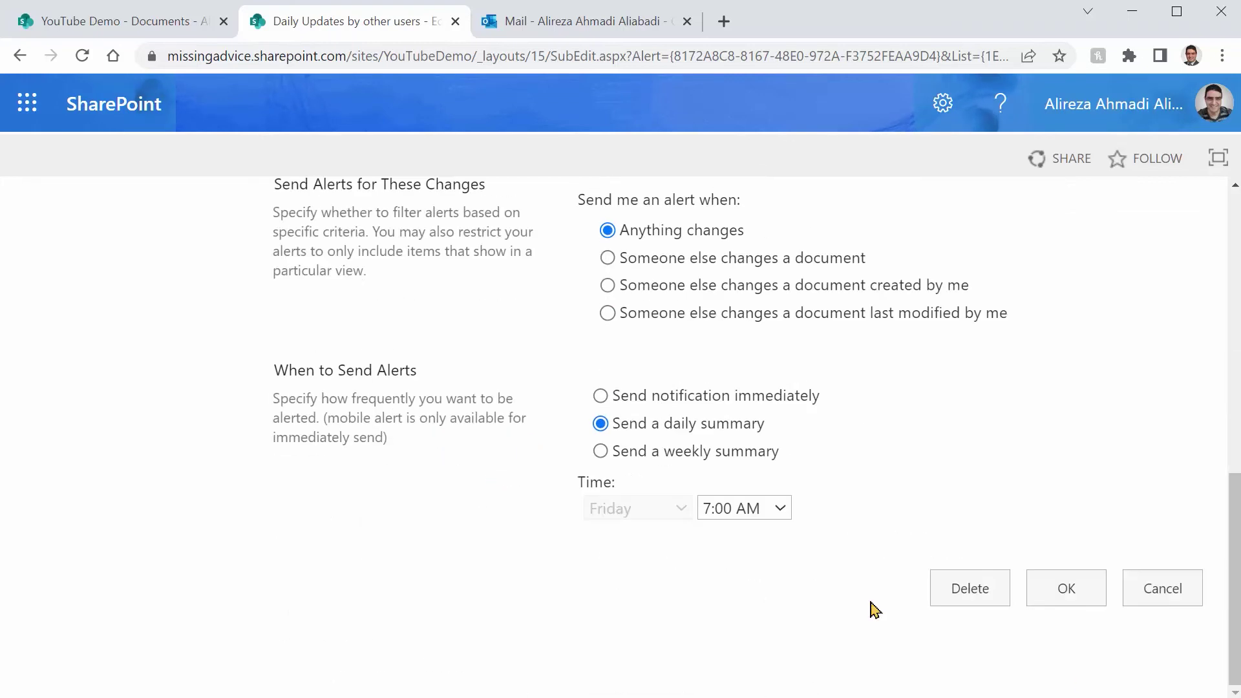
pyautogui.click(1086, 590)
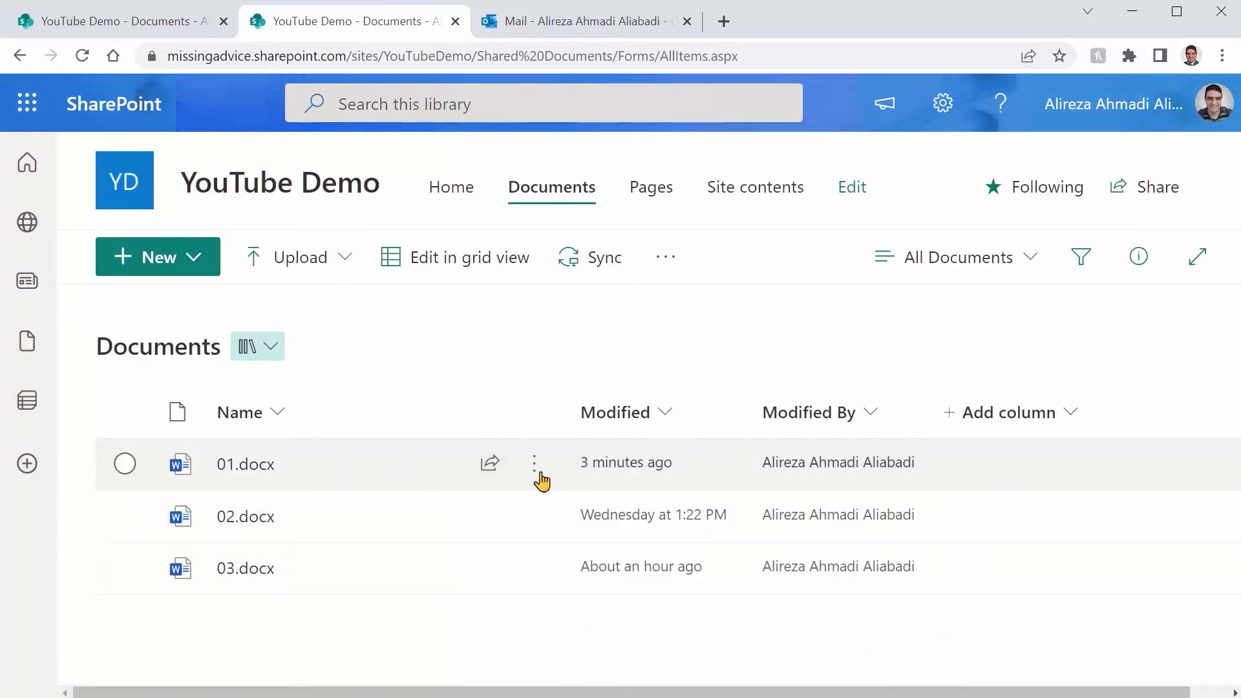
# Add a bold 'More changes' line to 01.docx and close it.
pyautogui.click(536, 472)
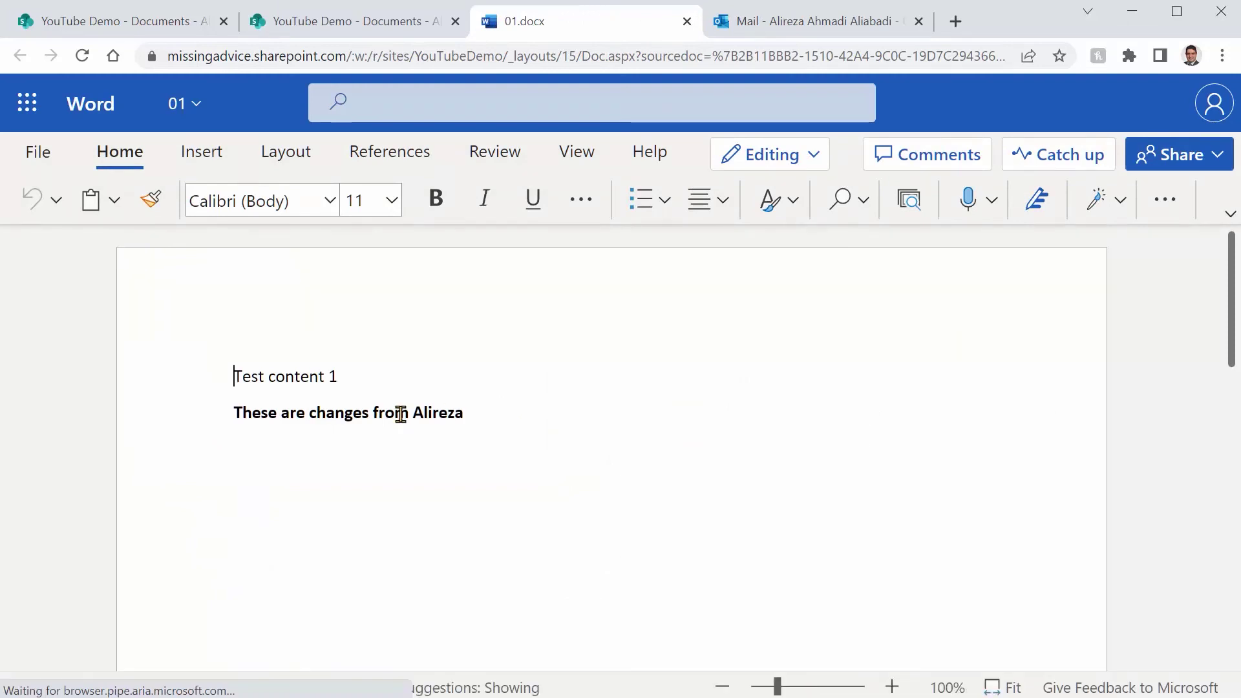
pyautogui.press('Return')
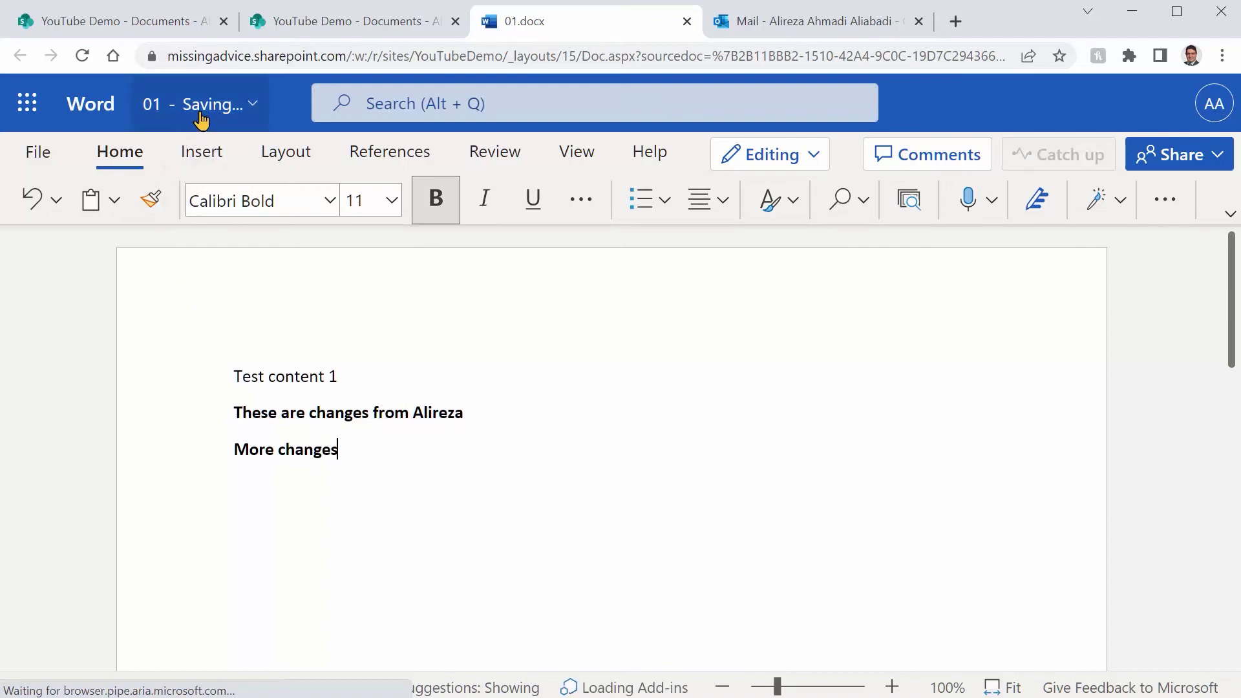
pyautogui.click(688, 22)
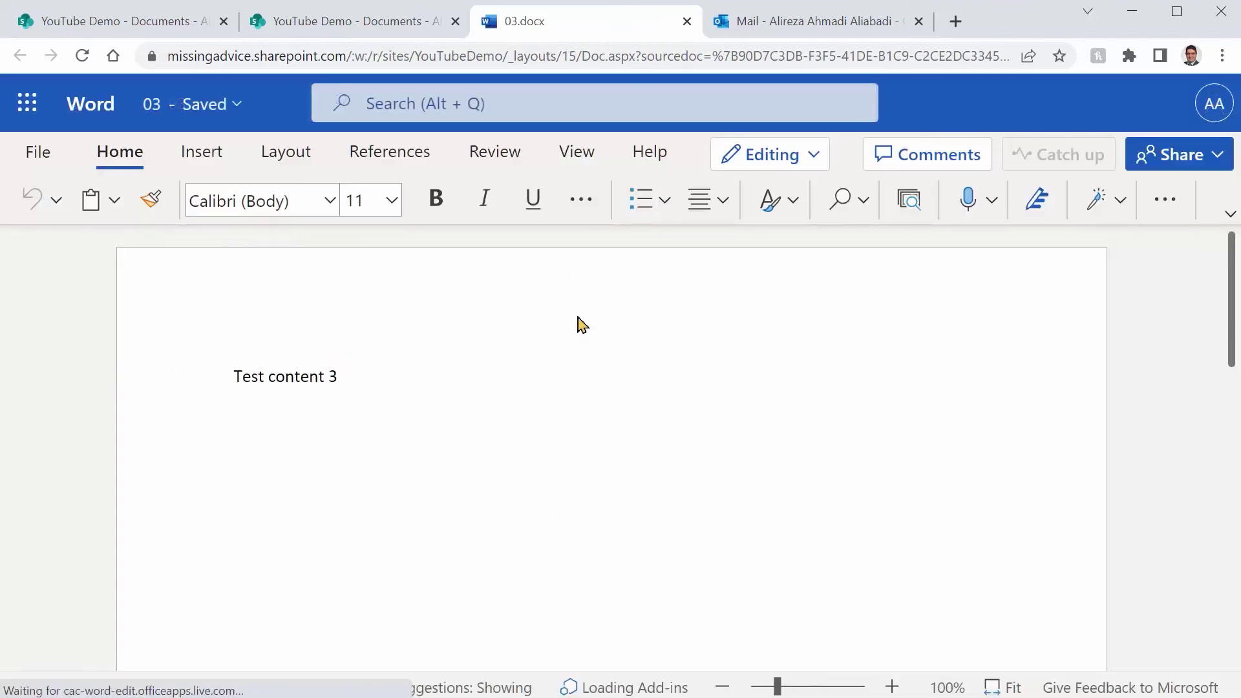
# Add 'Some more changes' on a new line in 03.docx and close it.
pyautogui.press('Return')
pyautogui.write('Some mo')
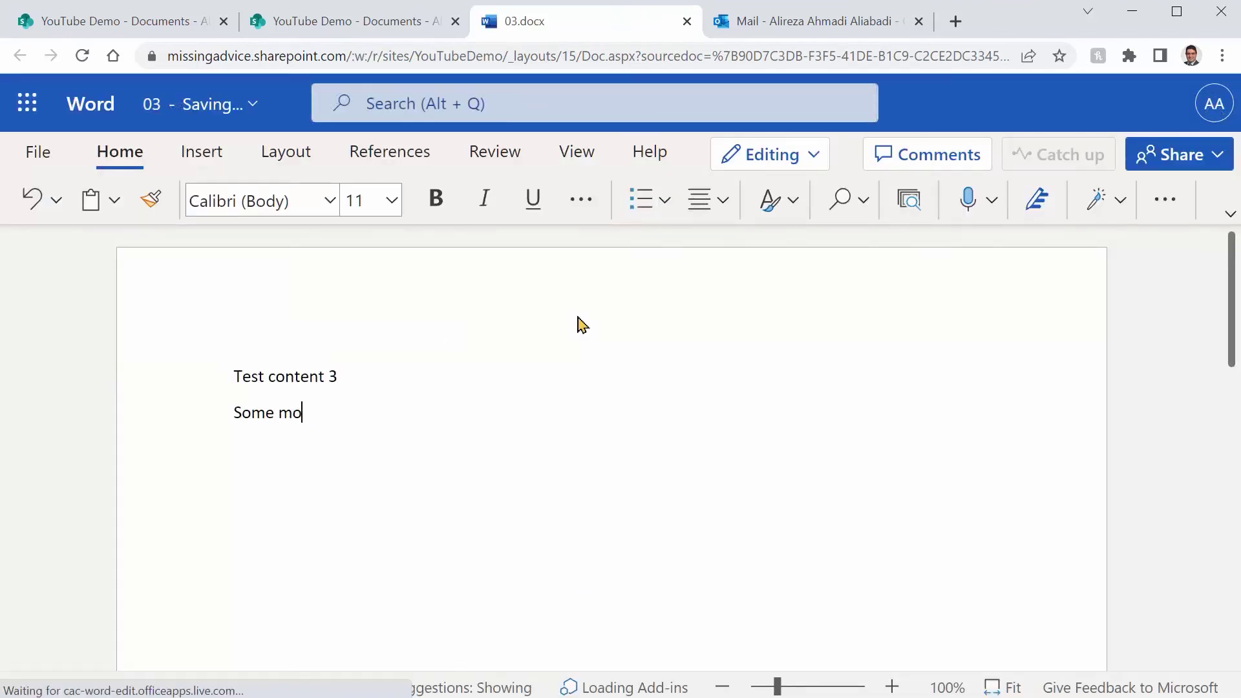
pyautogui.write('re changes')
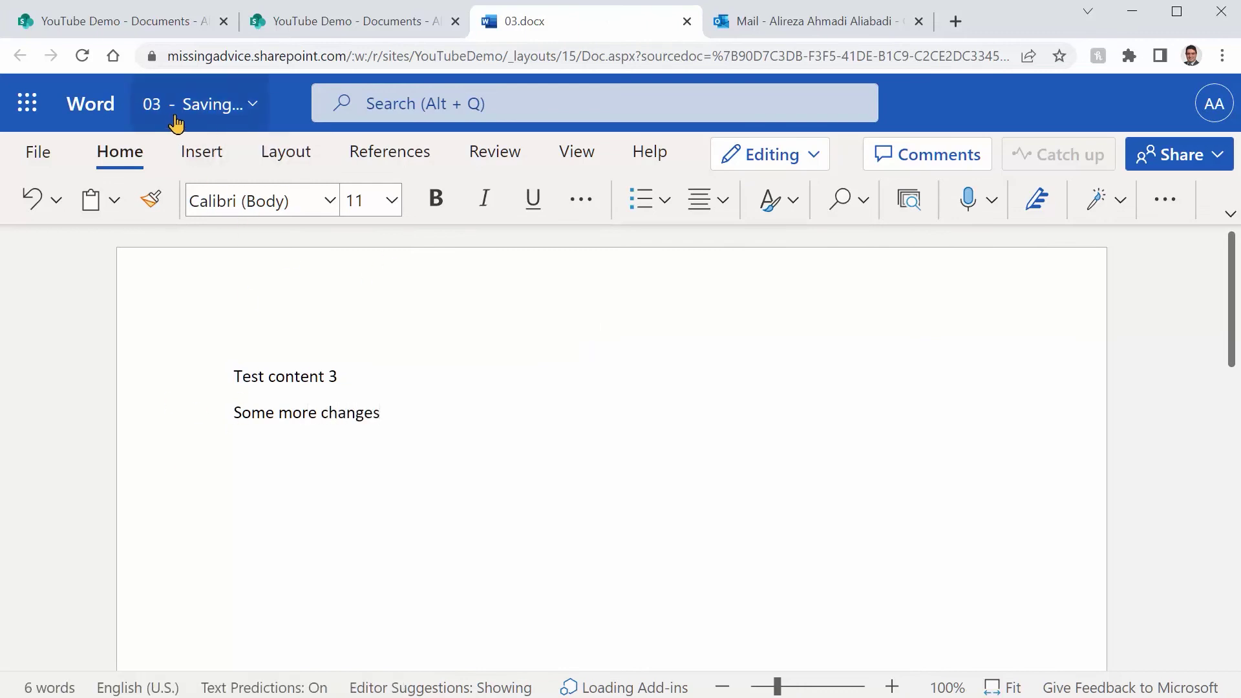
pyautogui.click(687, 23)
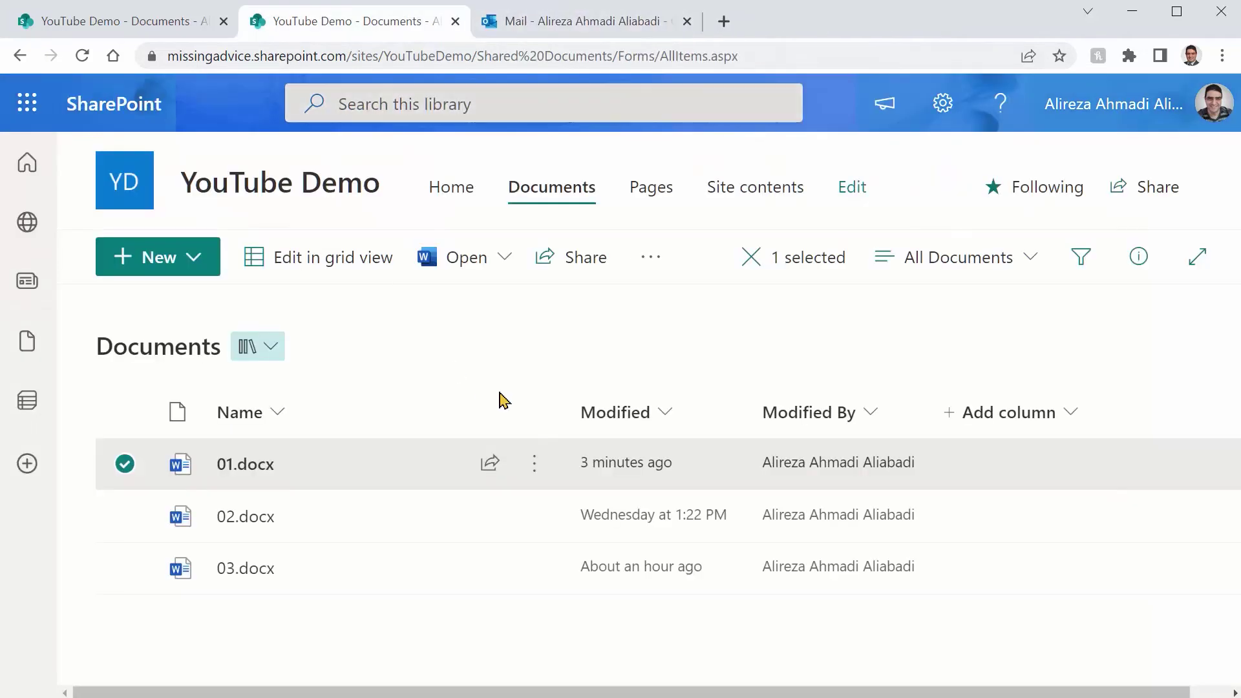
# Return to Outlook on the web to view the 'Daily Updates by other users - 01.docx' alert email.
pyautogui.click(588, 23)
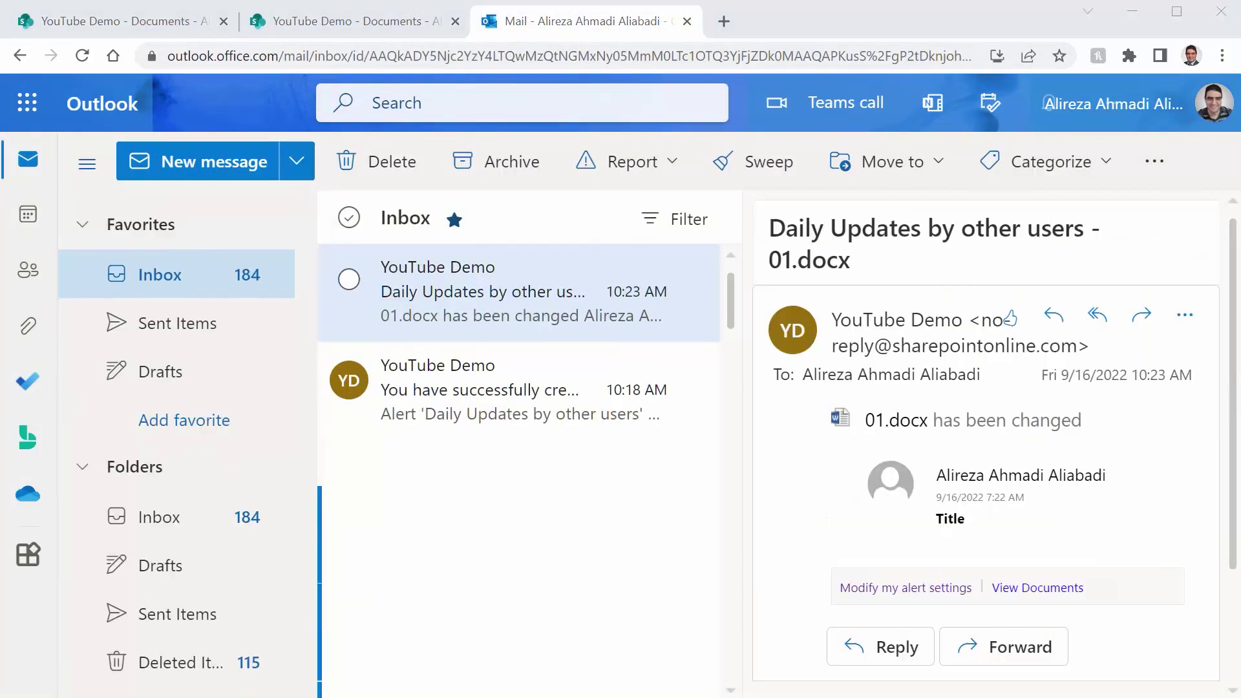